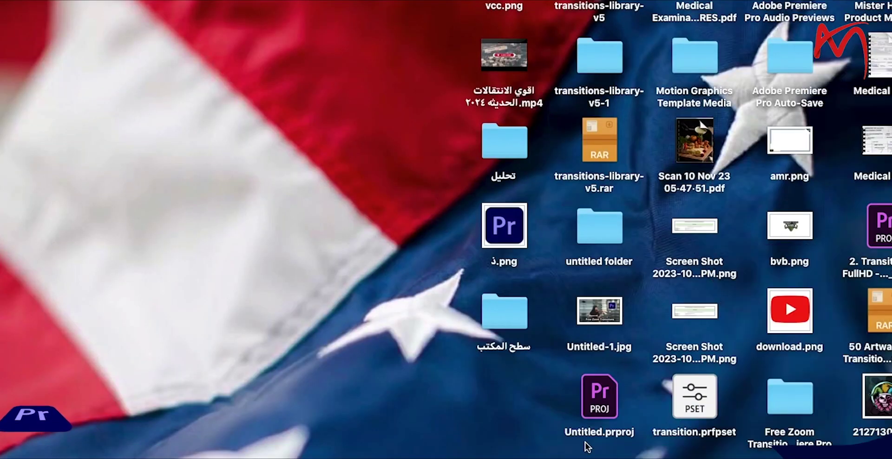
# Import the AZORES DJI Mini 3 Pro Cinematic 4K drone clip into the project.
pyautogui.moveTo(692, 418); pyautogui.dragTo(333, 163)
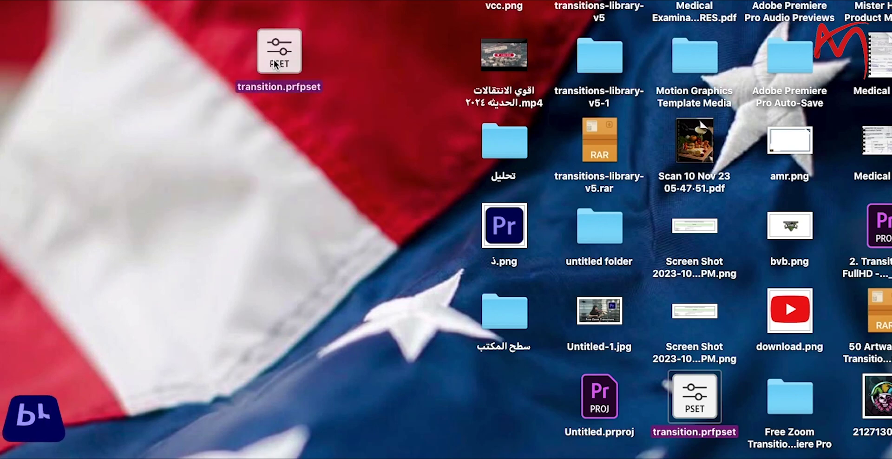
pyautogui.moveTo(333, 163)
pyautogui.mouseDown()
pyautogui.moveTo(270, 111)
pyautogui.moveTo(693, 408)
pyautogui.mouseUp()
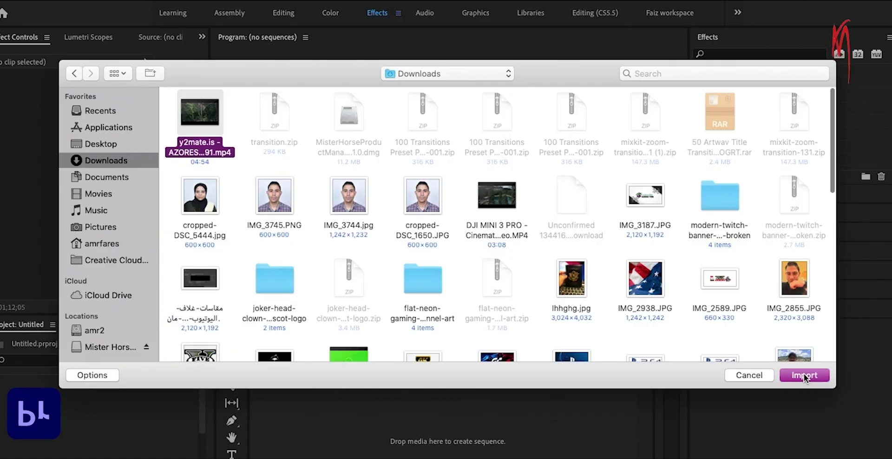
pyautogui.click(803, 374)
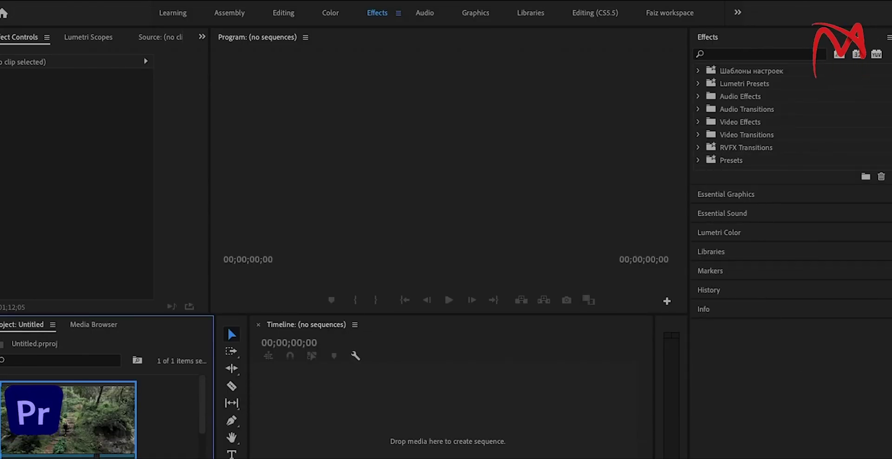
# Build a sequence from the drone clip and scrub to the foggy shot near 28 seconds.
pyautogui.moveTo(70, 413); pyautogui.dragTo(406, 421)
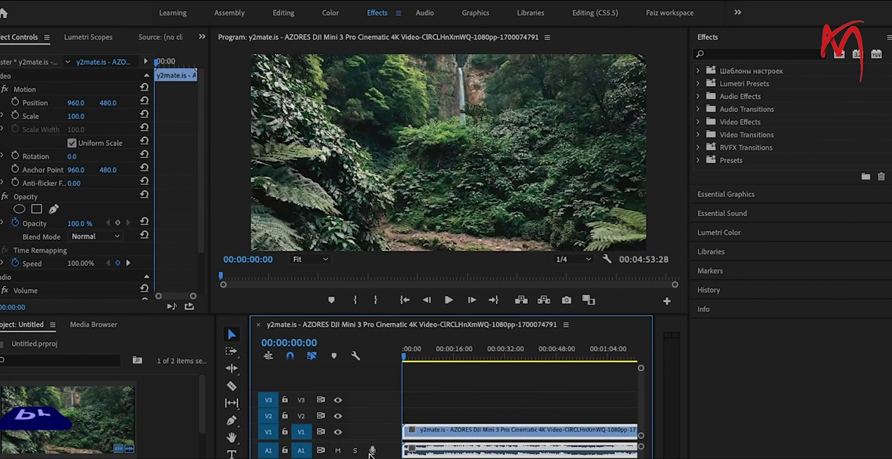
pyautogui.moveTo(404, 357)
pyautogui.mouseDown()
pyautogui.moveTo(535, 366)
pyautogui.moveTo(327, 375)
pyautogui.mouseUp()
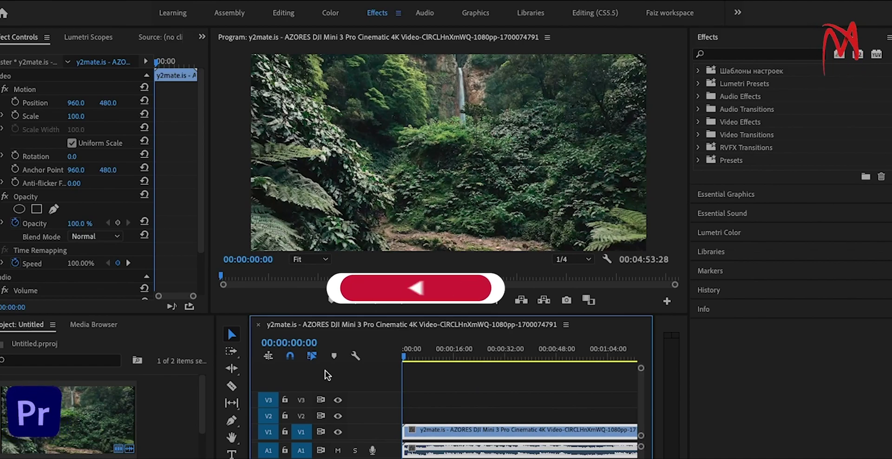
pyautogui.moveTo(404, 357); pyautogui.dragTo(497, 360)
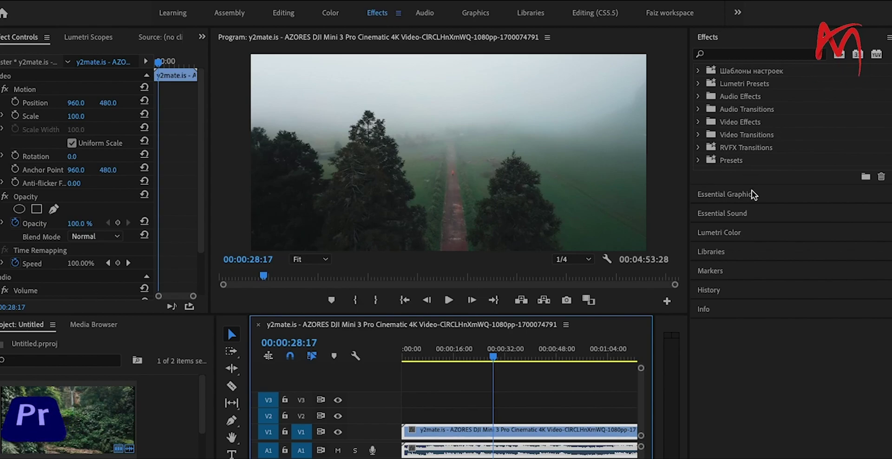
# Import the transition.prfpset file into the Effects Presets folder.
pyautogui.click(735, 163)
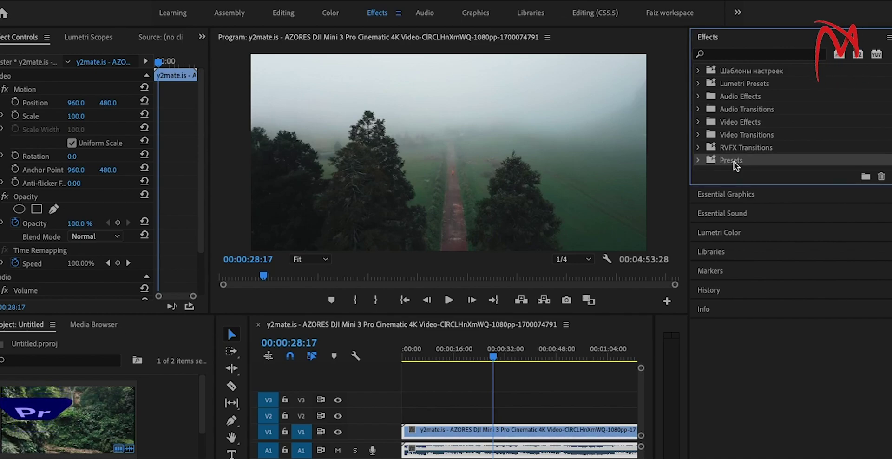
pyautogui.rightClick(734, 164)
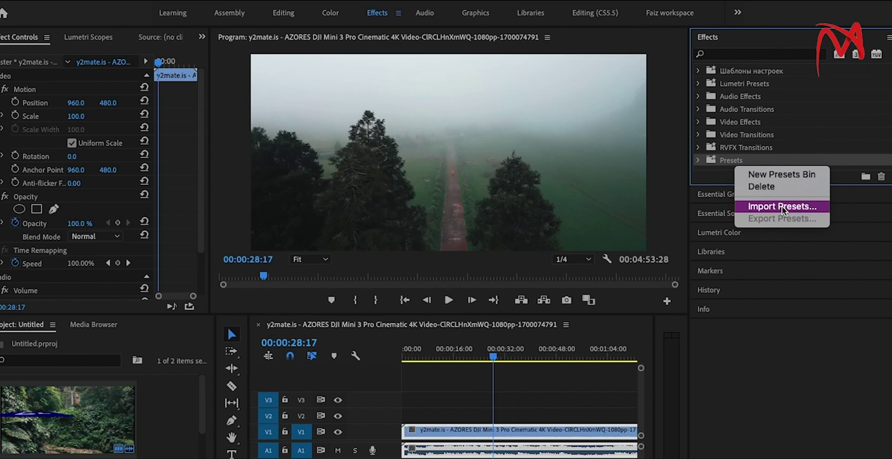
pyautogui.click(784, 207)
pyautogui.click(201, 352)
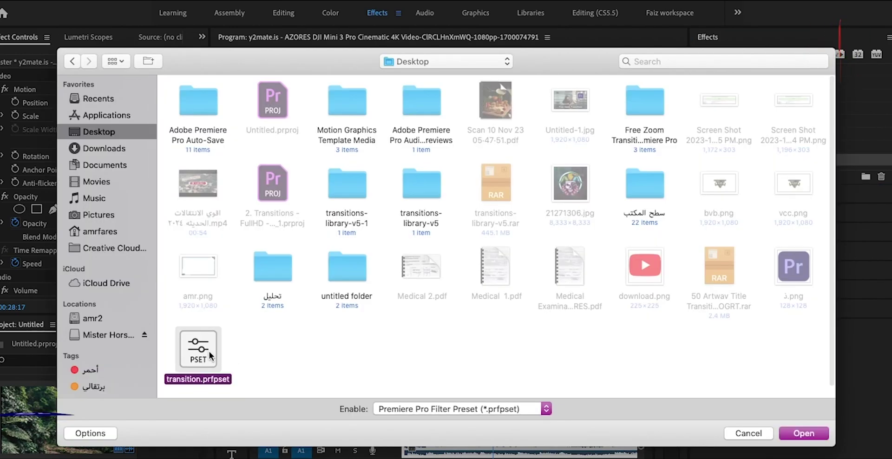
pyautogui.moveTo(201, 352); pyautogui.dragTo(279, 351)
pyautogui.scroll(-1, 279, 351)
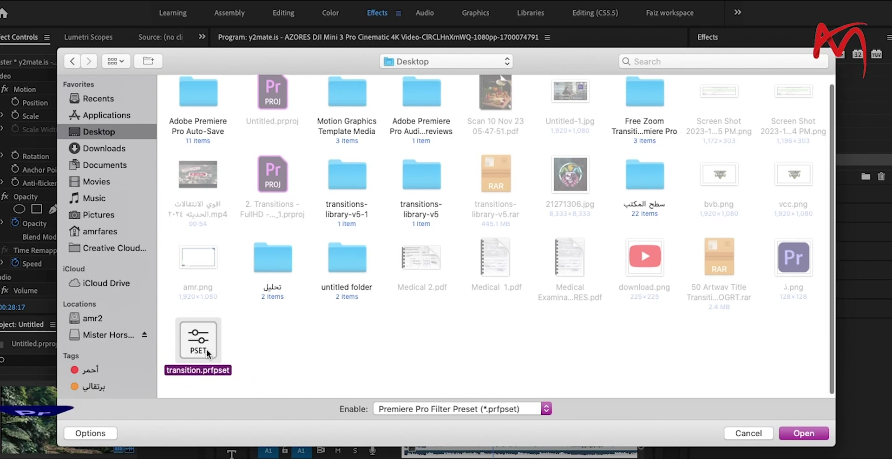
pyautogui.click(812, 437)
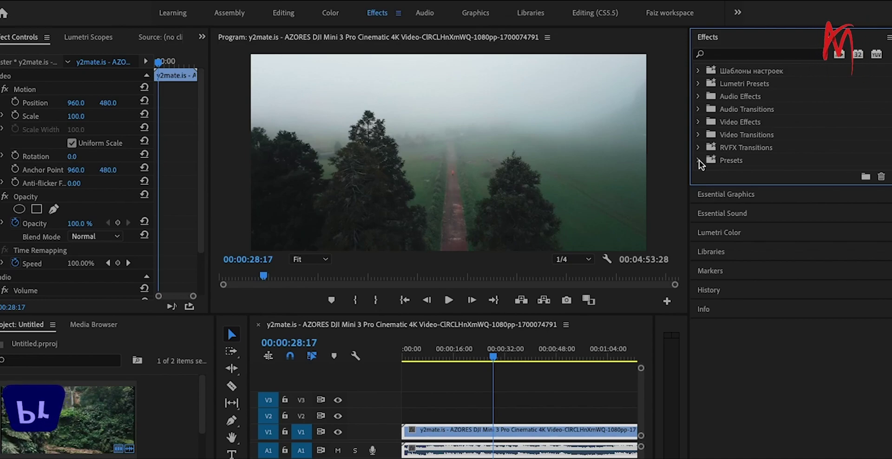
# Expand Presets and the 'transition pack tfortushar' folder to show its three preset packs.
pyautogui.click(699, 161)
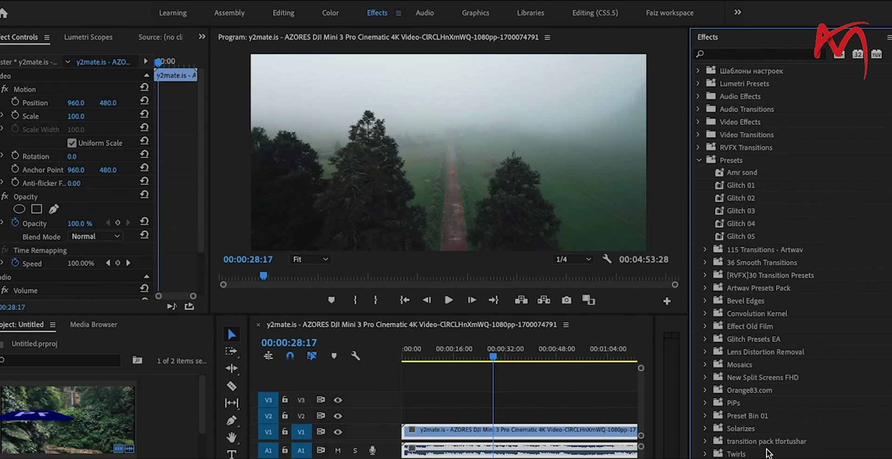
pyautogui.click(705, 442)
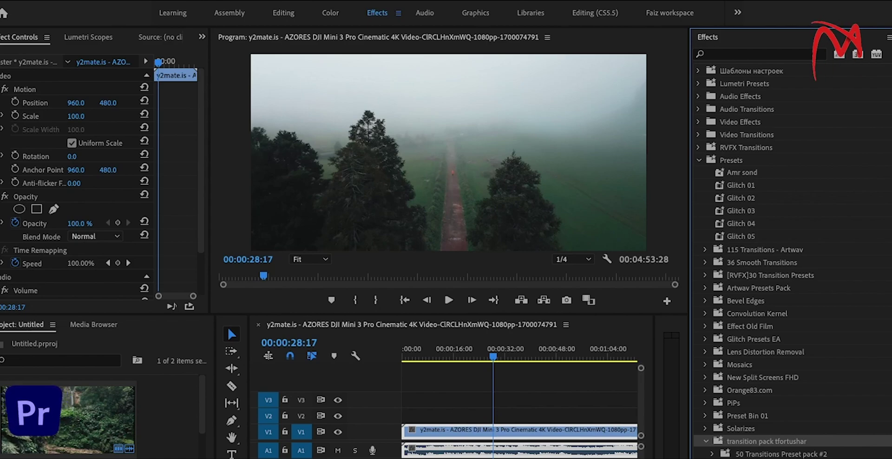
pyautogui.scroll(-3, 793, 364)
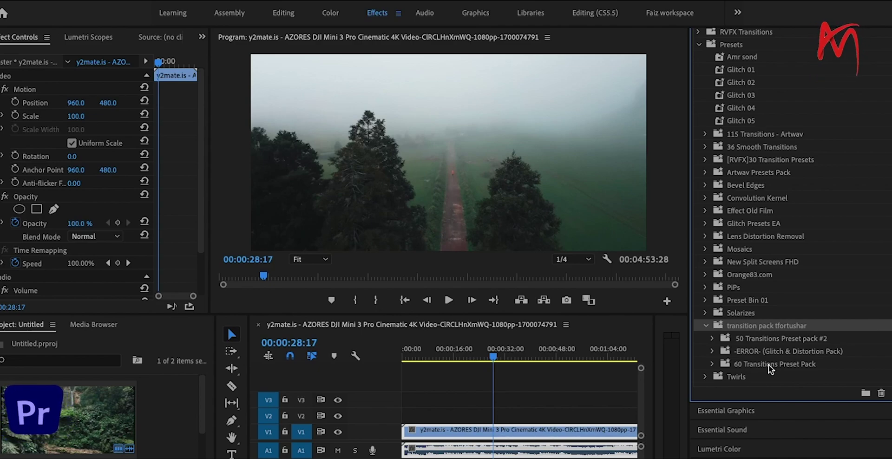
# Split the drone clip at the playhead with Ctrl+K, then move the playhead to 00:00:33:23.
pyautogui.click(179, 430)
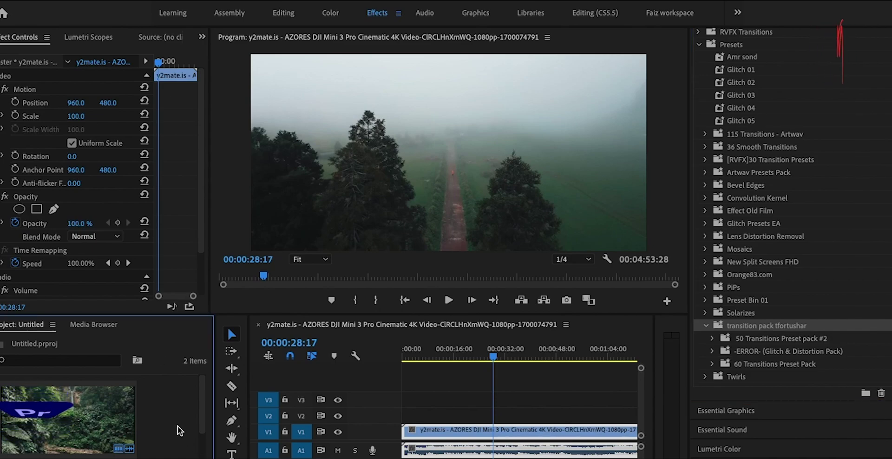
pyautogui.hotkey('ctrl', 'k')
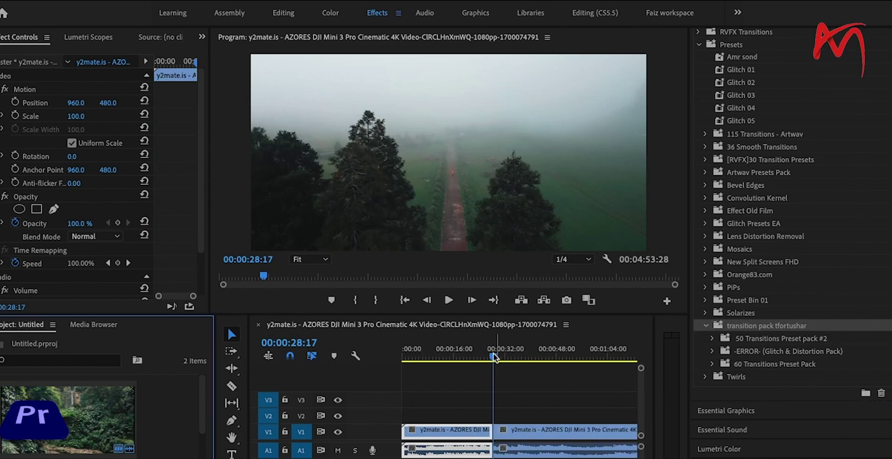
pyautogui.click(496, 356)
pyautogui.click(510, 356)
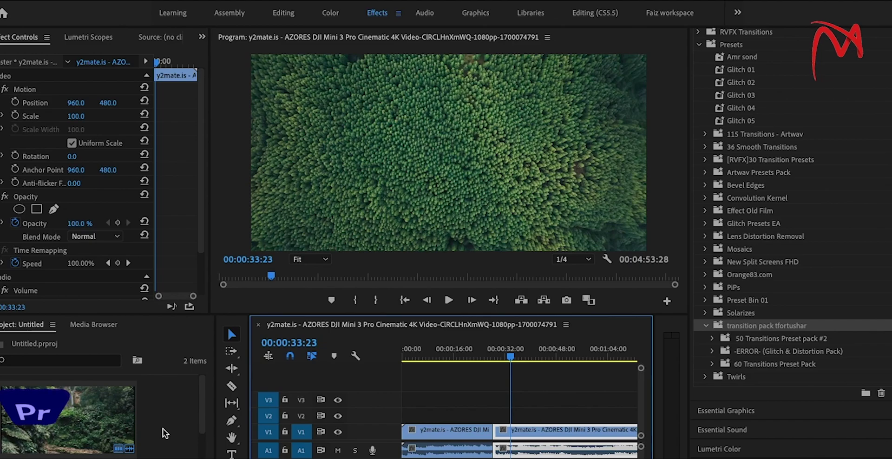
# Create a new adjustment layer and place it on V2 over the cut.
pyautogui.rightClick(163, 428)
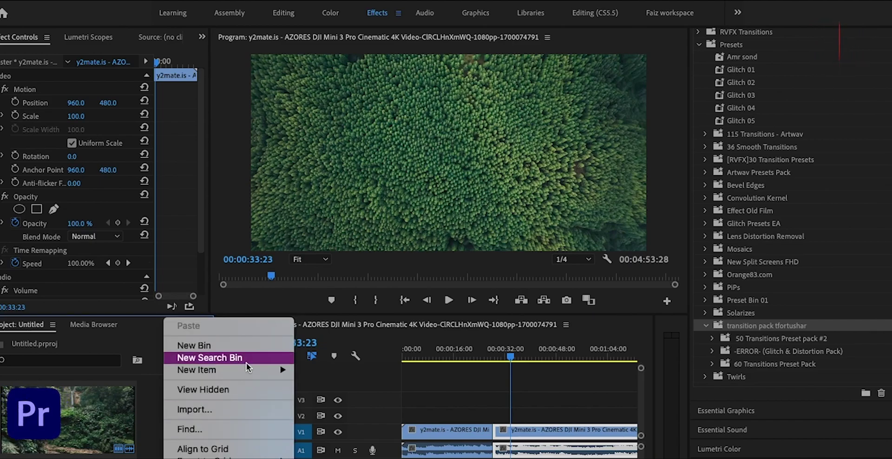
pyautogui.moveTo(249, 369)
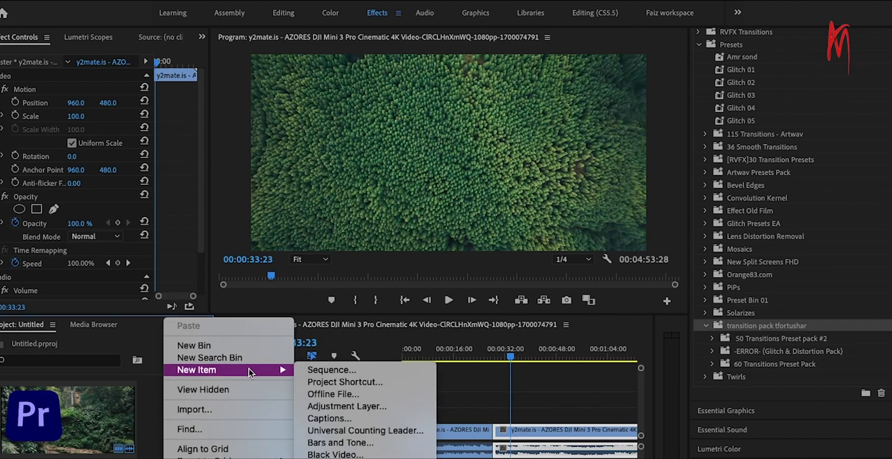
pyautogui.click(352, 408)
pyautogui.click(533, 324)
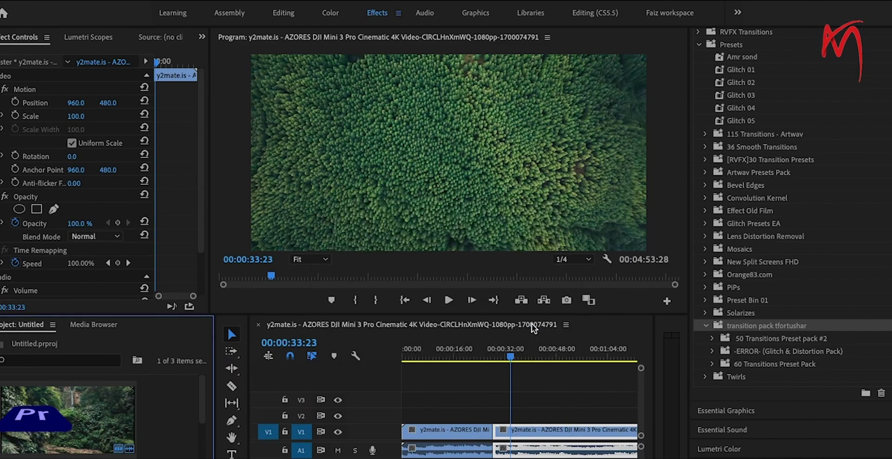
pyautogui.scroll(-3, 205, 408)
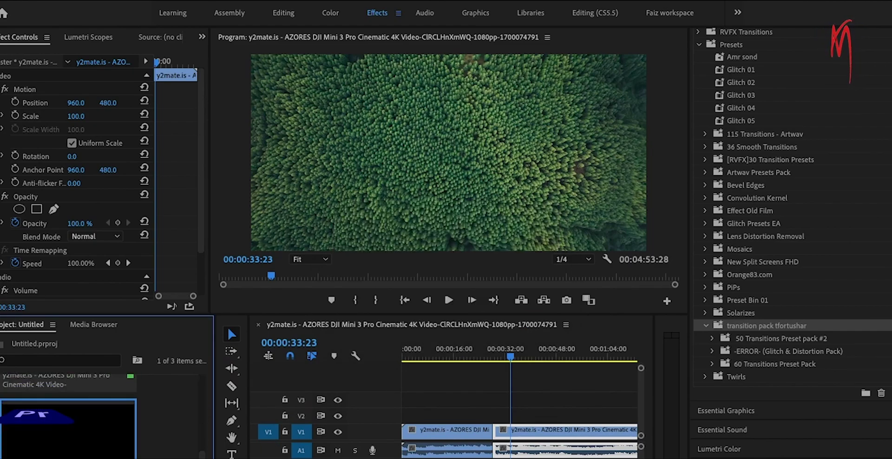
pyautogui.moveTo(26, 453); pyautogui.dragTo(486, 418)
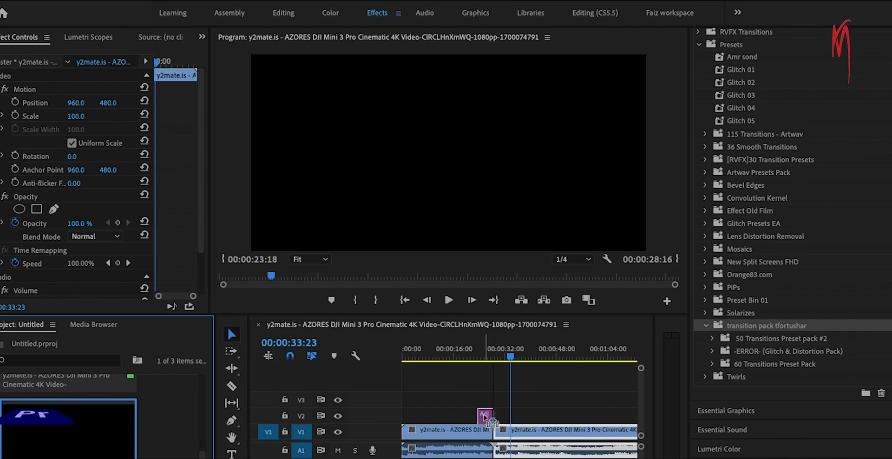
pyautogui.scroll(5, 490, 416)
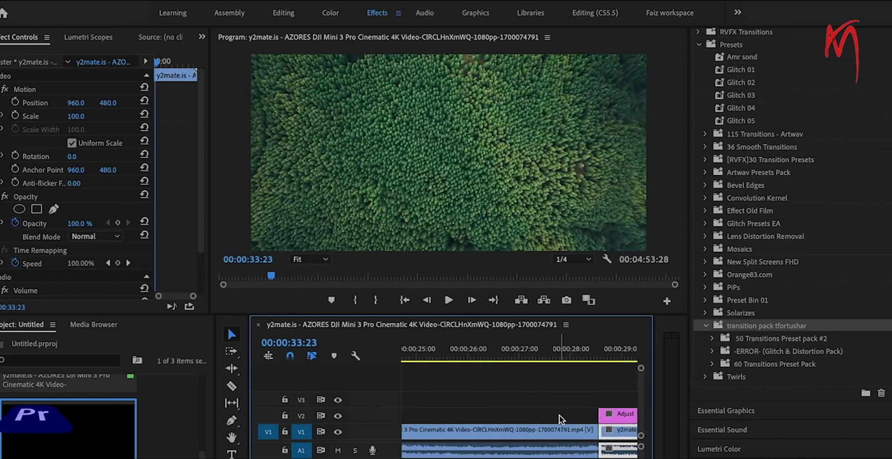
pyautogui.scroll(1, 561, 418)
pyautogui.moveTo(604, 413); pyautogui.dragTo(550, 414)
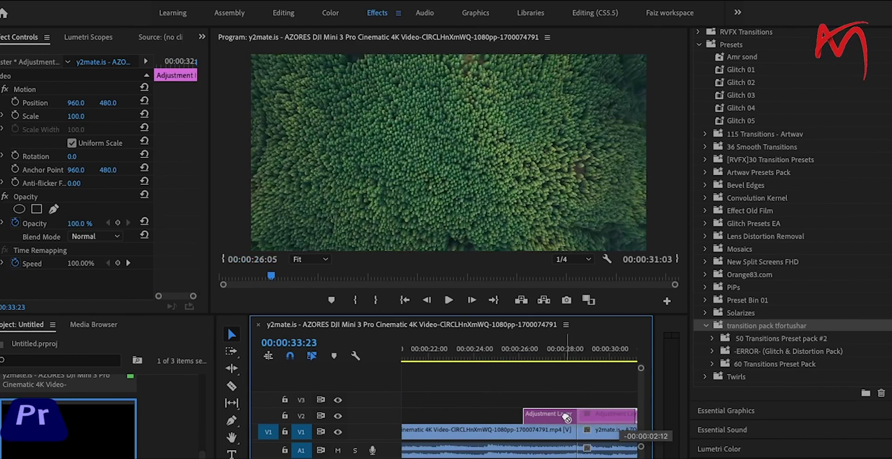
# Split the adjustment layer a few frames before the cut and delete the left piece.
pyautogui.click(579, 358)
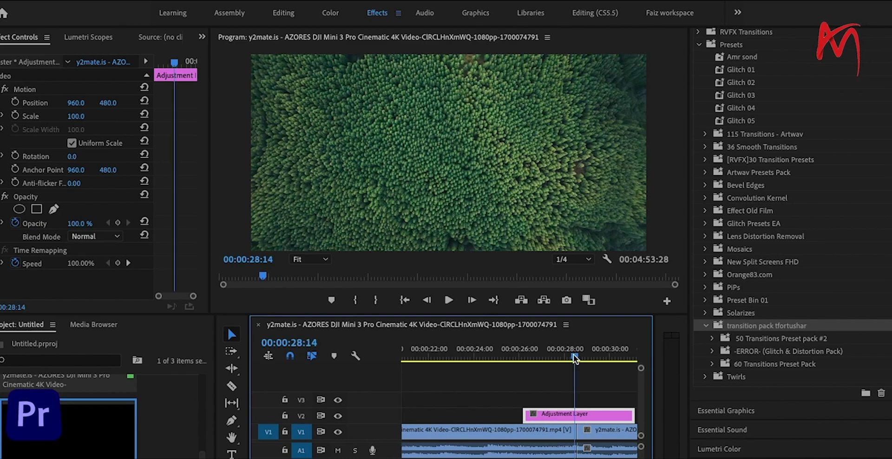
pyautogui.moveTo(579, 359); pyautogui.dragTo(576, 359)
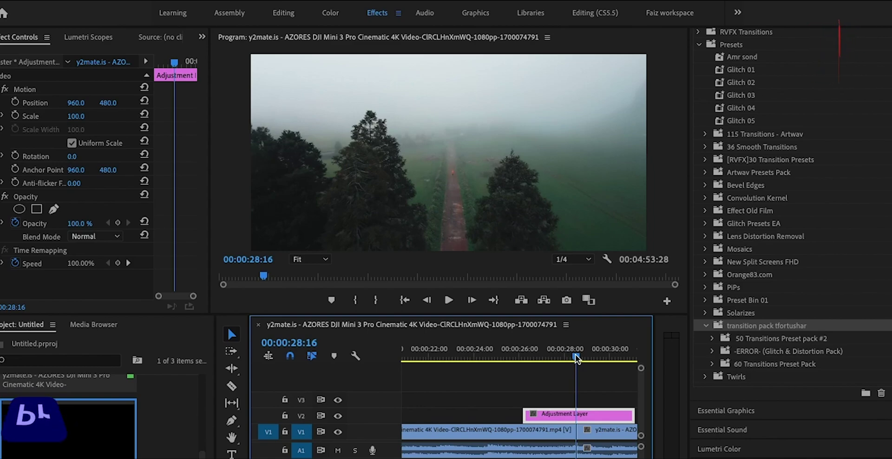
pyautogui.moveTo(576, 359); pyautogui.dragTo(574, 359)
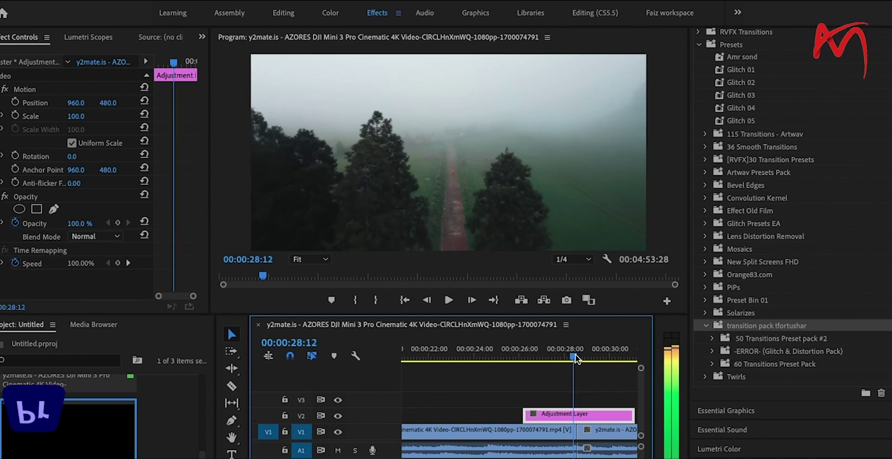
pyautogui.press('Left')
pyautogui.press('Left')
pyautogui.press('Left')
pyautogui.press('Left')
pyautogui.press('Left')
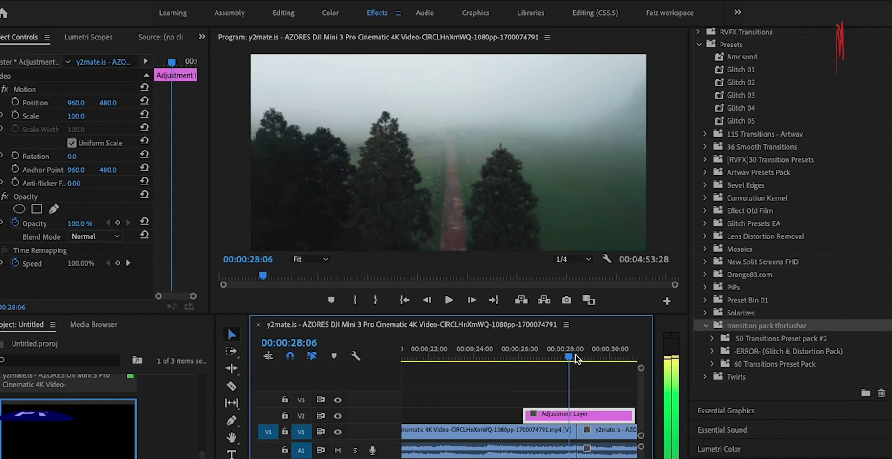
pyautogui.hotkey('ctrl', 'k')
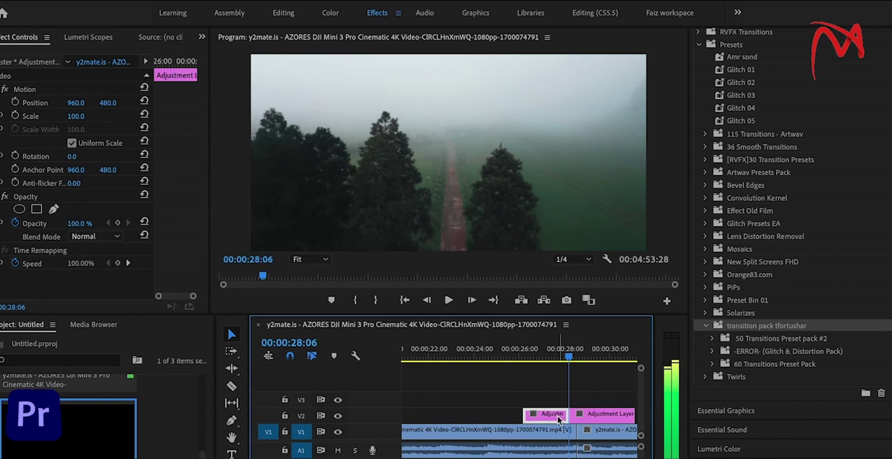
pyautogui.click(556, 417)
pyautogui.press('Delete')
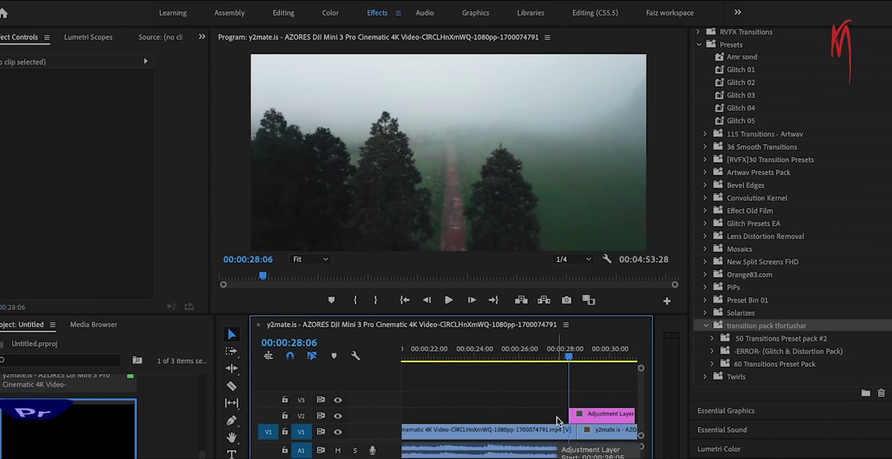
# Delete the adjustment layer beyond a few frames past the cut, then zoom the timeline in.
pyautogui.moveTo(569, 355); pyautogui.dragTo(576, 355)
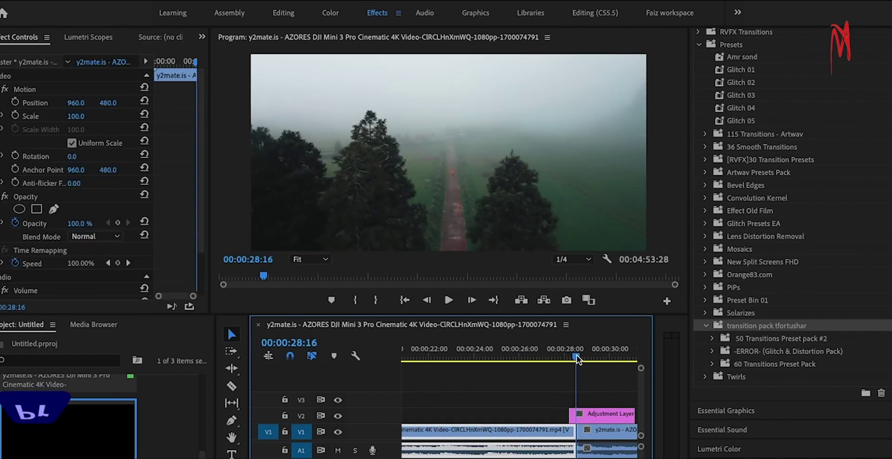
pyautogui.press('Right')
pyautogui.press('Right')
pyautogui.press('Right')
pyautogui.press('Right')
pyautogui.press('Right')
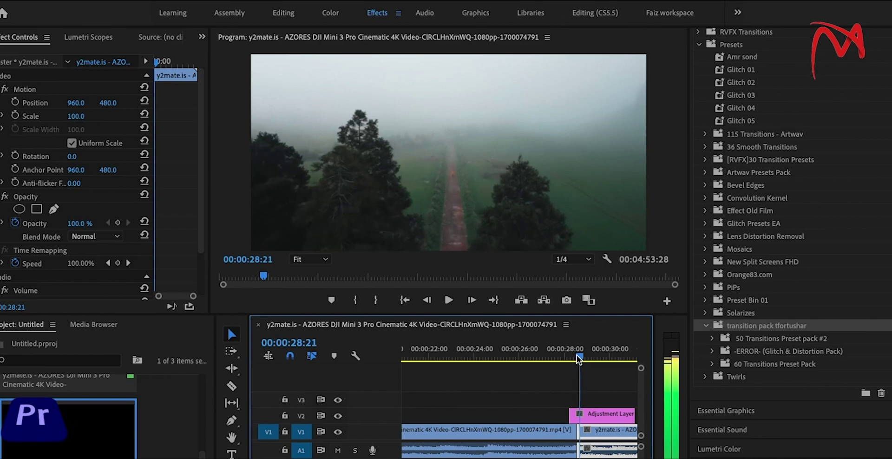
pyautogui.press('Right')
pyautogui.press('Right')
pyautogui.press('Right')
pyautogui.press('Right')
pyautogui.press('Right')
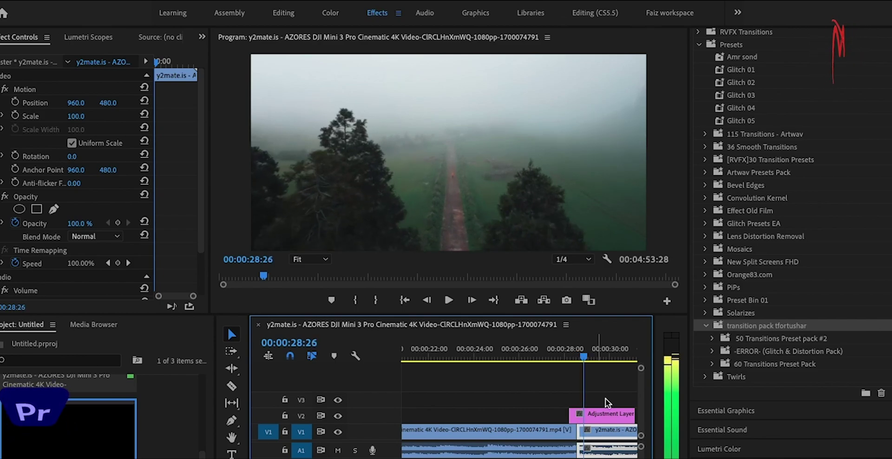
pyautogui.click(614, 414)
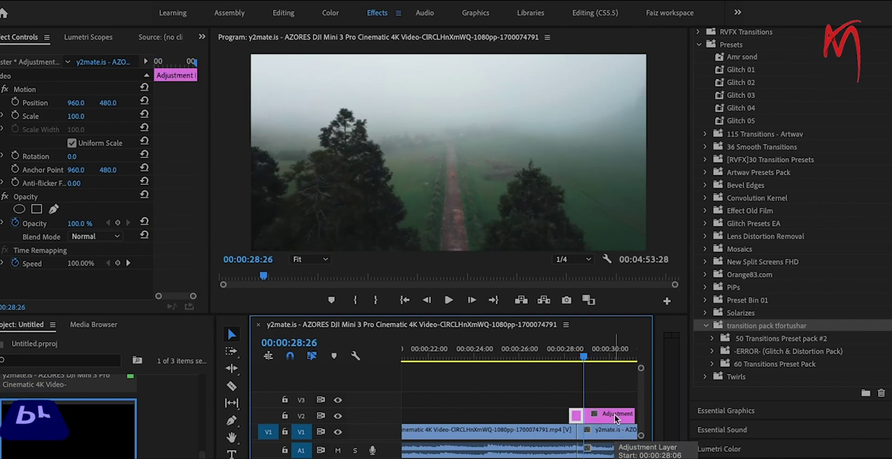
pyautogui.press('Delete')
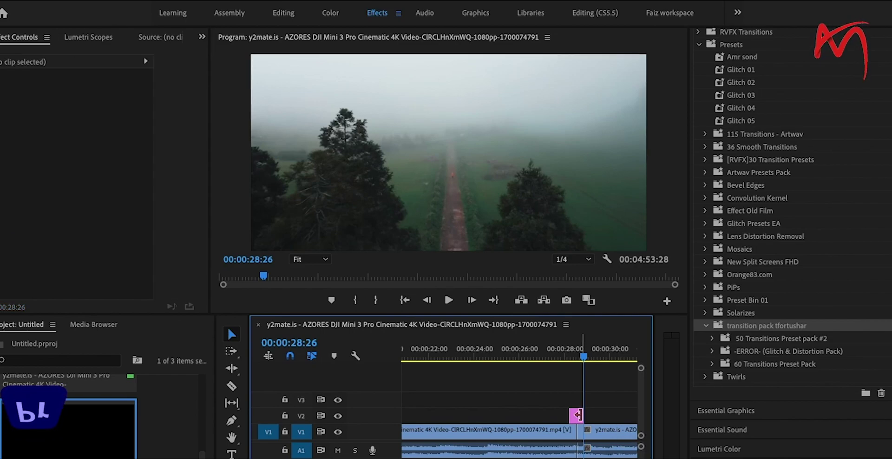
pyautogui.press('=')
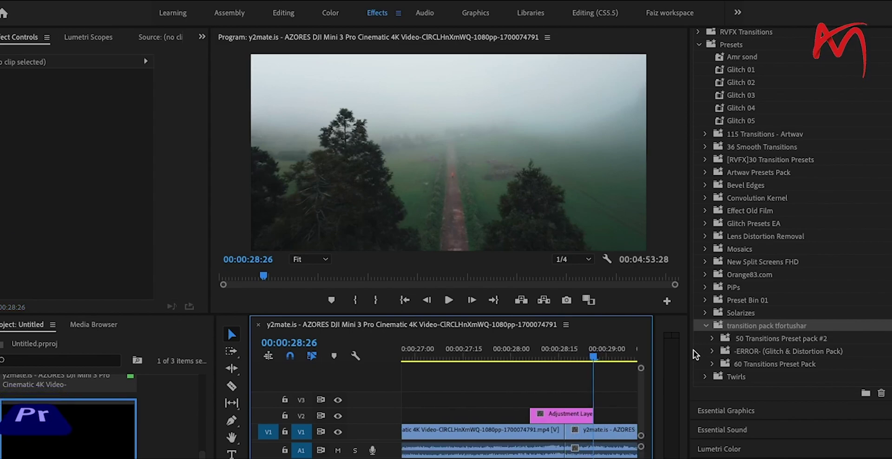
pyautogui.moveTo(689, 352); pyautogui.dragTo(708, 352)
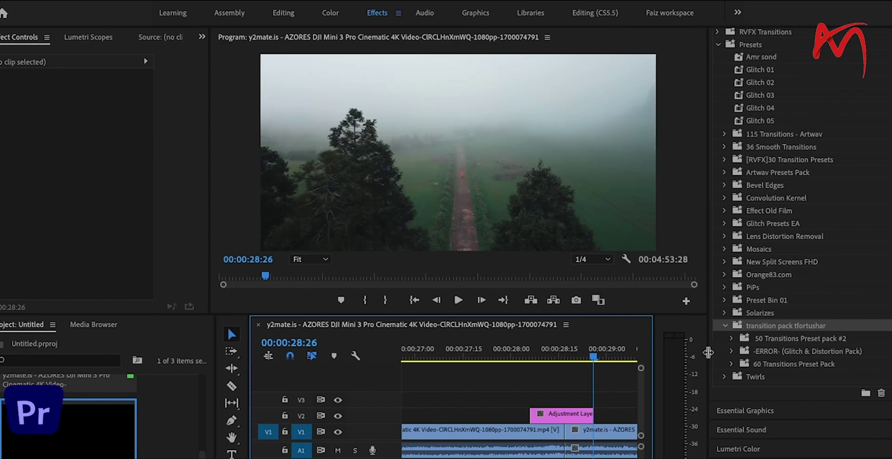
pyautogui.moveTo(654, 353); pyautogui.dragTo(668, 352)
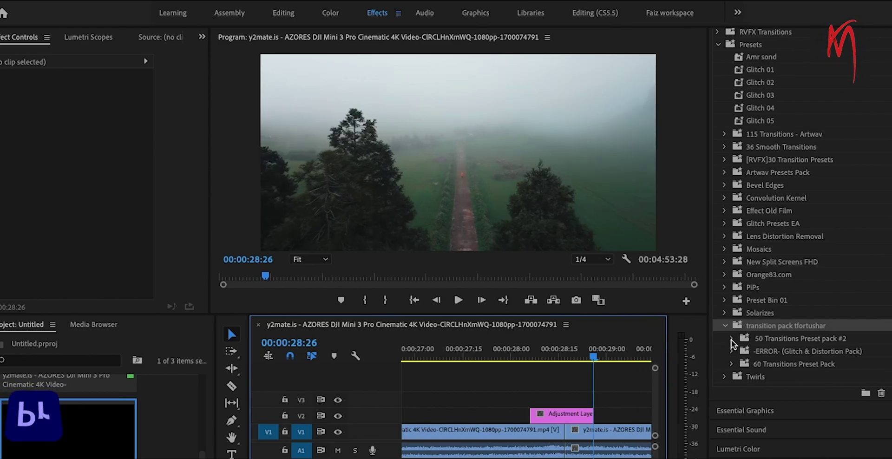
# Apply Glitch Blur Horizontal (IN) from 50 Transitions Preset pack #2 and play the cut.
pyautogui.click(731, 339)
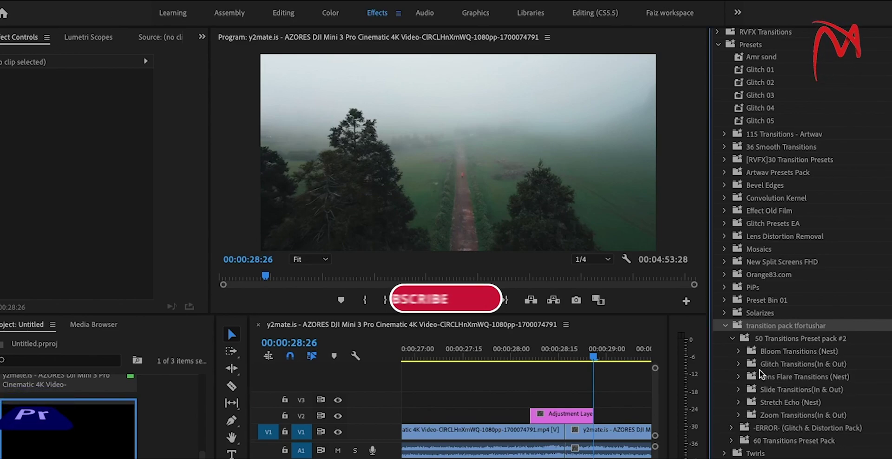
pyautogui.click(738, 351)
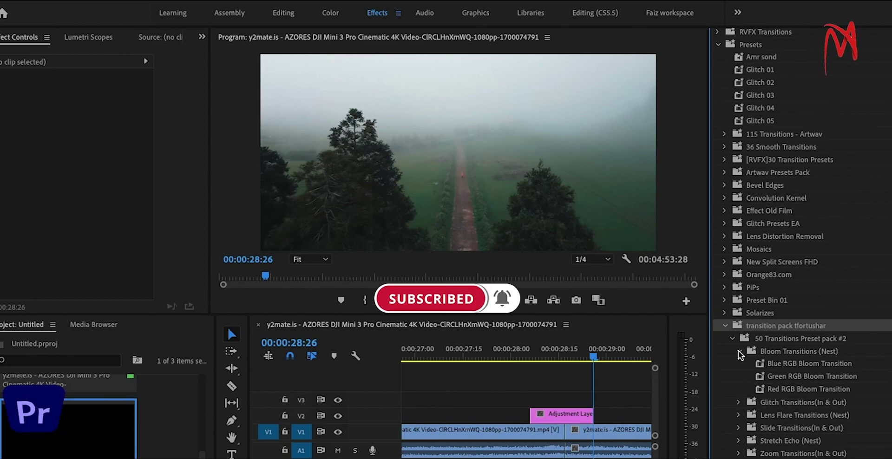
pyautogui.click(500, 357)
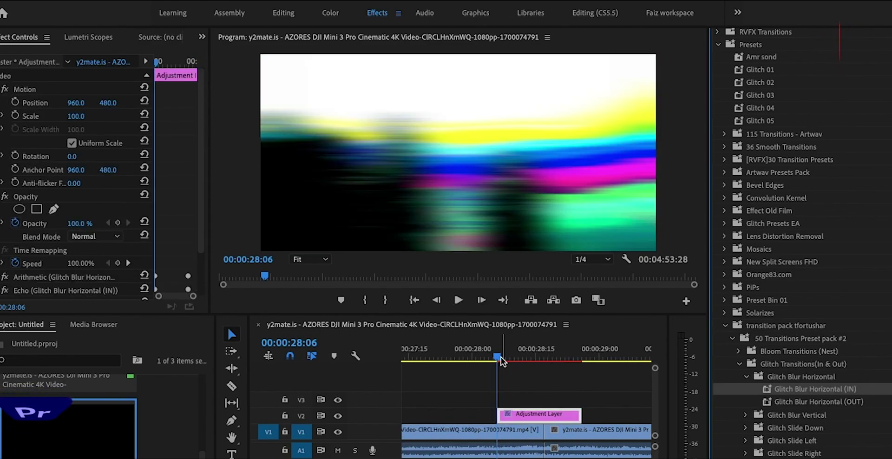
pyautogui.moveTo(498, 354); pyautogui.dragTo(476, 353)
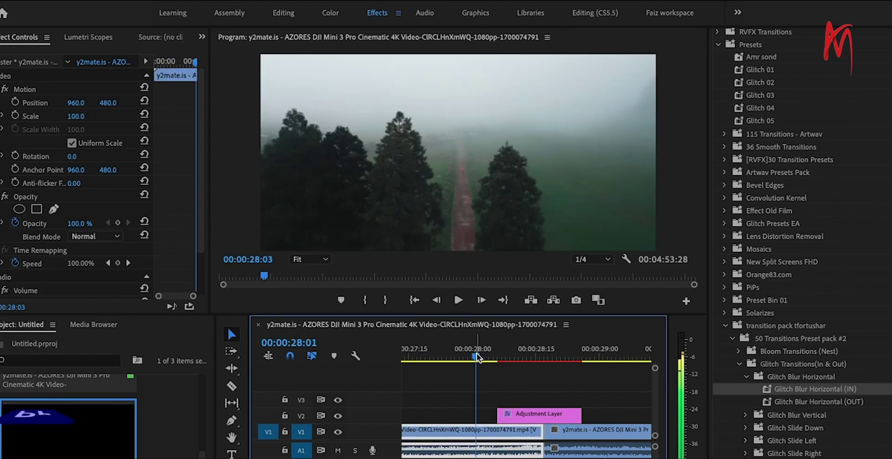
pyautogui.press('space')
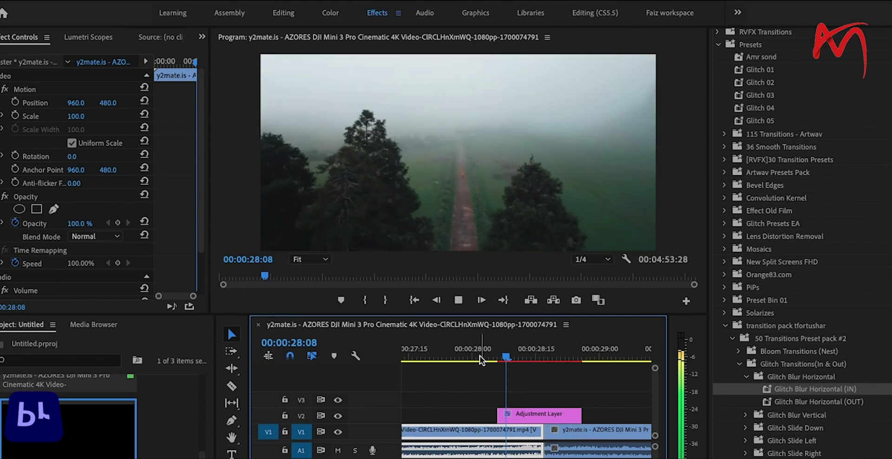
pyautogui.press('space')
# Zoom the timeline out and replay the Glitch Blur Horizontal transition from just before the cut.
pyautogui.press('-')
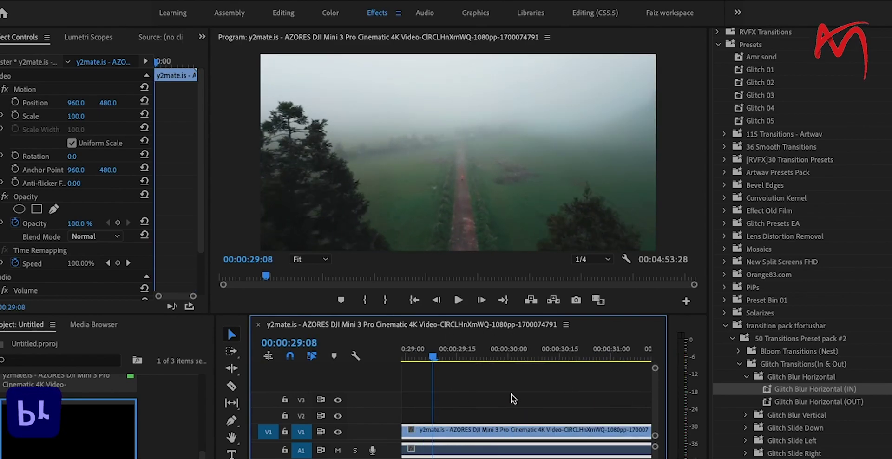
pyautogui.press('-')
pyautogui.moveTo(476, 355); pyautogui.dragTo(418, 356)
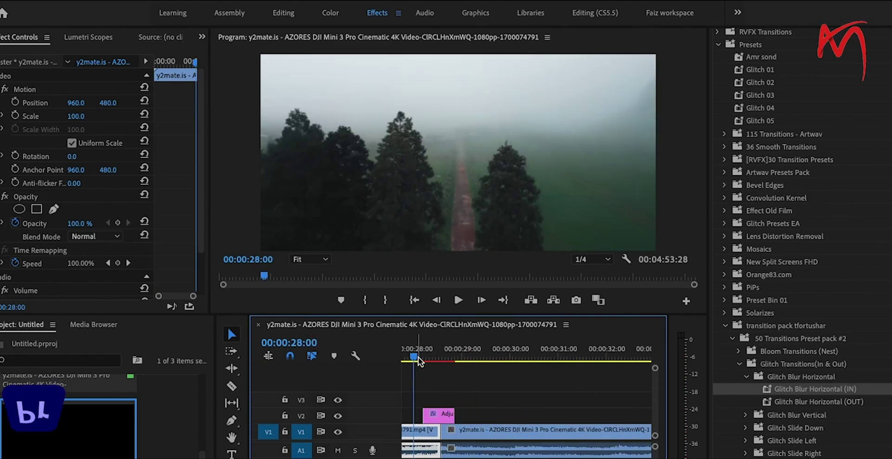
pyautogui.press('space')
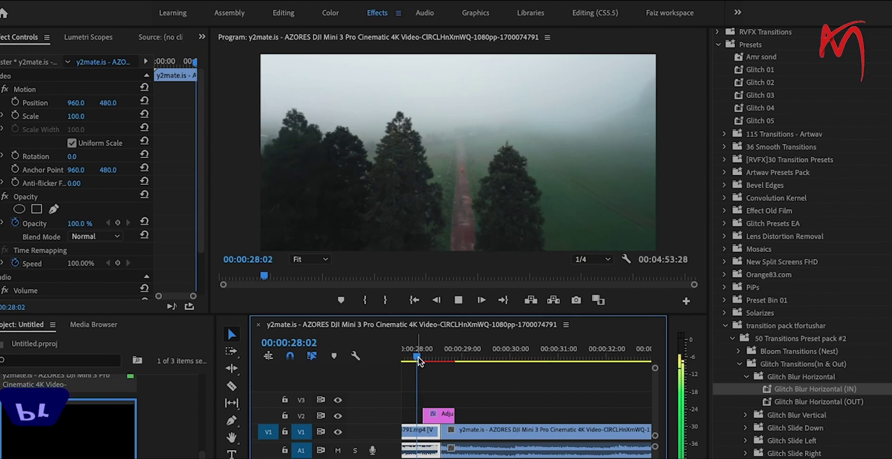
pyautogui.press('space')
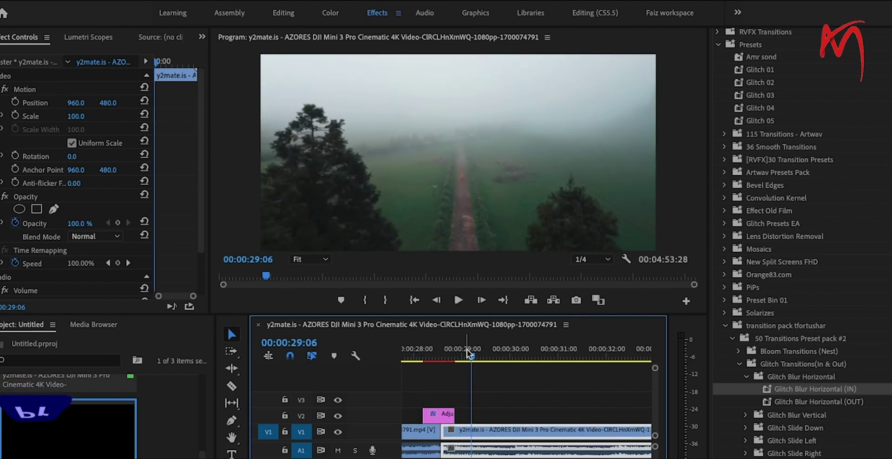
pyautogui.moveTo(466, 353); pyautogui.dragTo(422, 354)
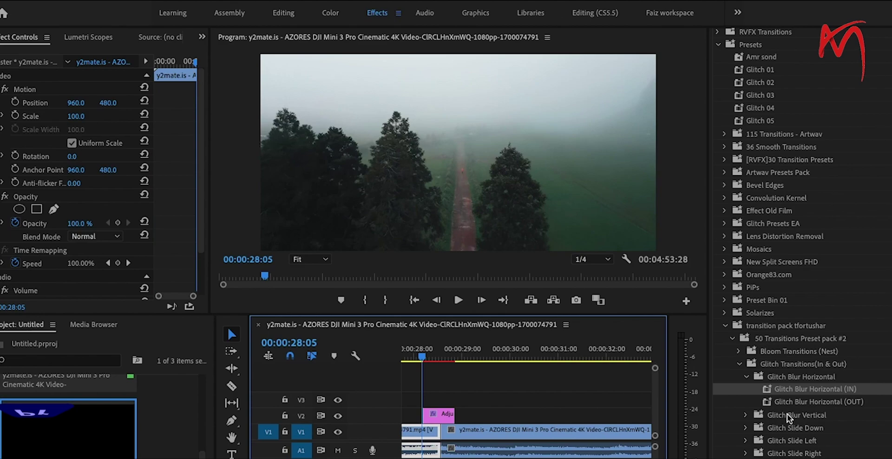
# Apply Glitch Blur Horizontal (OUT) to the adjustment layer and scrub through it frame by frame.
pyautogui.click(796, 401)
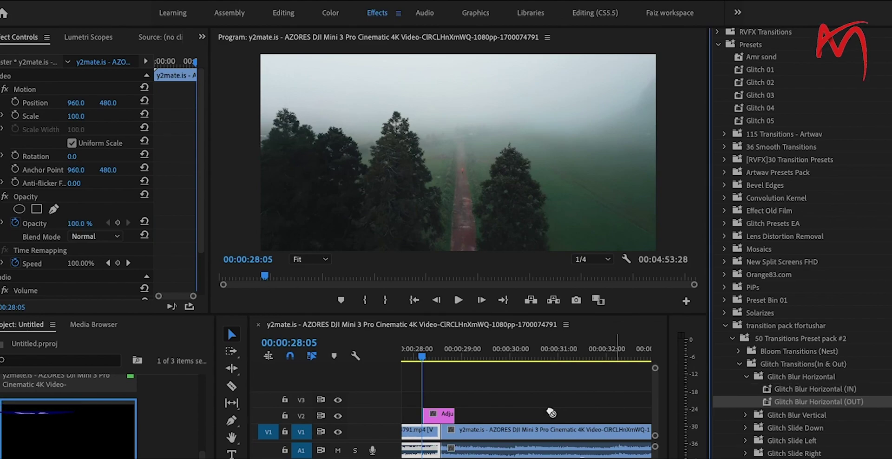
pyautogui.moveTo(551, 412); pyautogui.dragTo(443, 417)
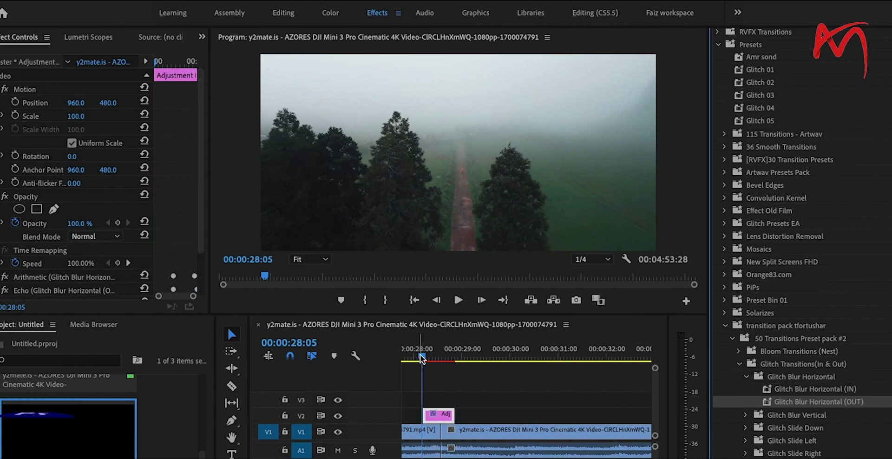
pyautogui.moveTo(420, 354)
pyautogui.mouseDown()
pyautogui.moveTo(464, 361)
pyautogui.moveTo(420, 364)
pyautogui.mouseUp()
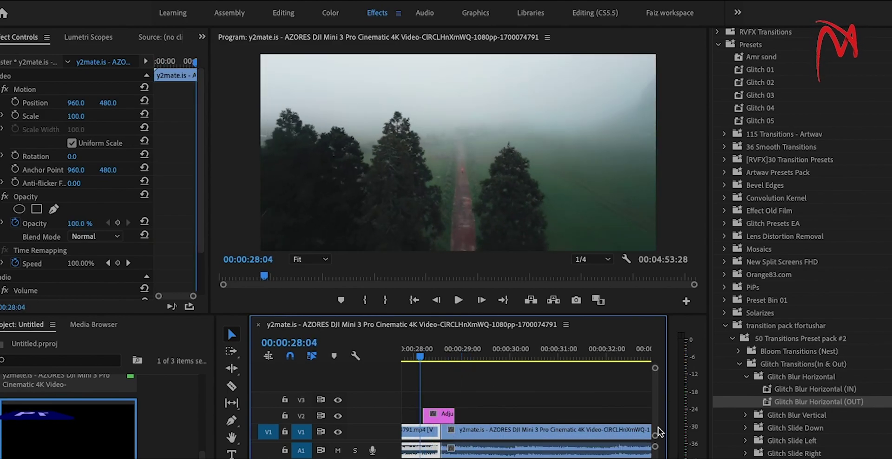
# Apply Glitch Blur Vertical (IN) to the adjustment clip and play it back from before the cut.
pyautogui.click(745, 415)
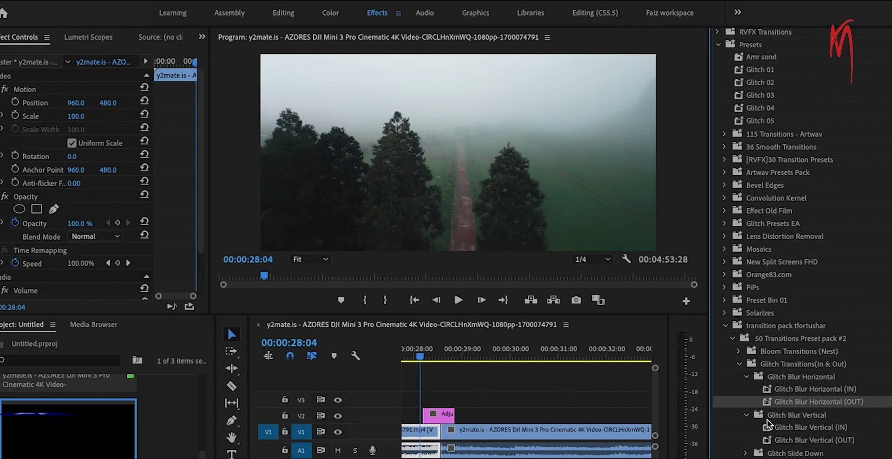
pyautogui.click(804, 428)
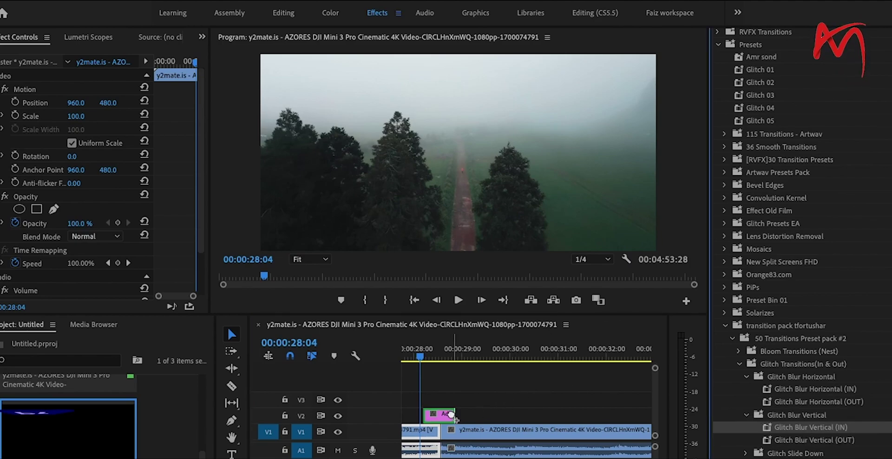
pyautogui.moveTo(549, 378); pyautogui.dragTo(447, 415)
pyautogui.moveTo(420, 356); pyautogui.dragTo(470, 356)
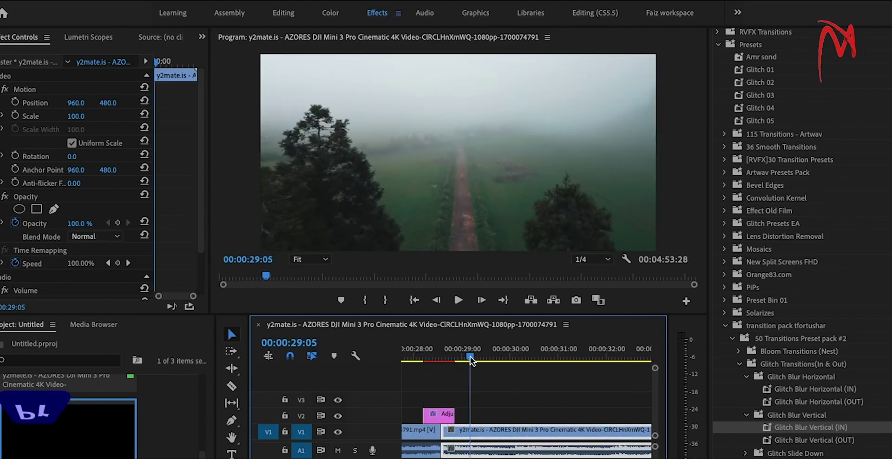
pyautogui.click(746, 453)
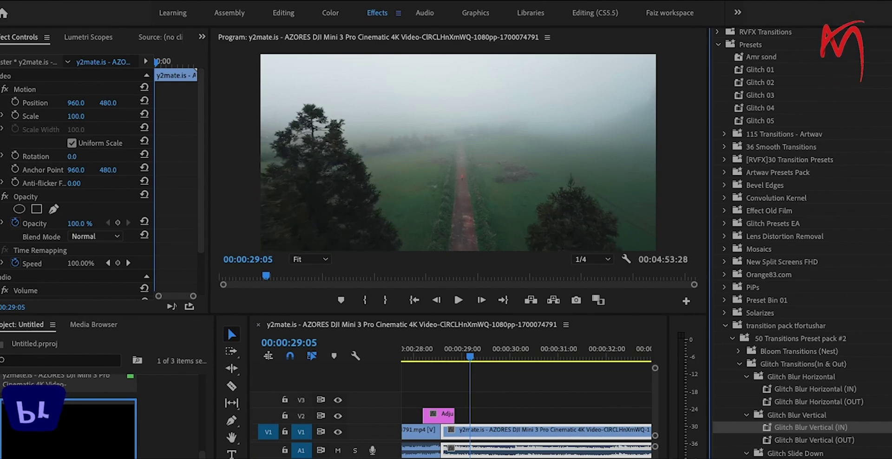
pyautogui.moveTo(790, 456); pyautogui.dragTo(439, 415)
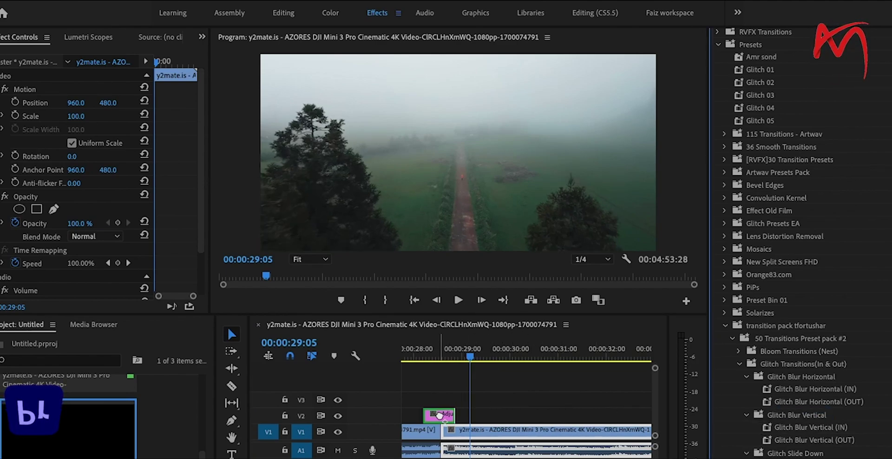
pyautogui.moveTo(471, 356); pyautogui.dragTo(419, 355)
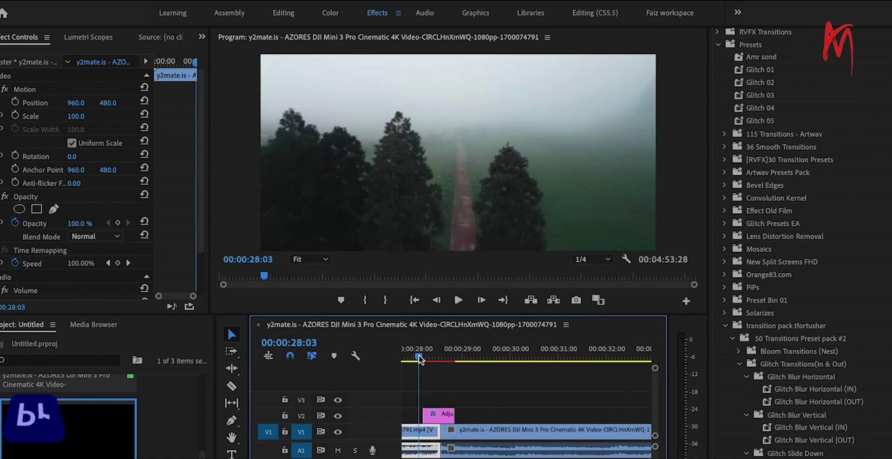
pyautogui.press('space')
pyautogui.press('space')
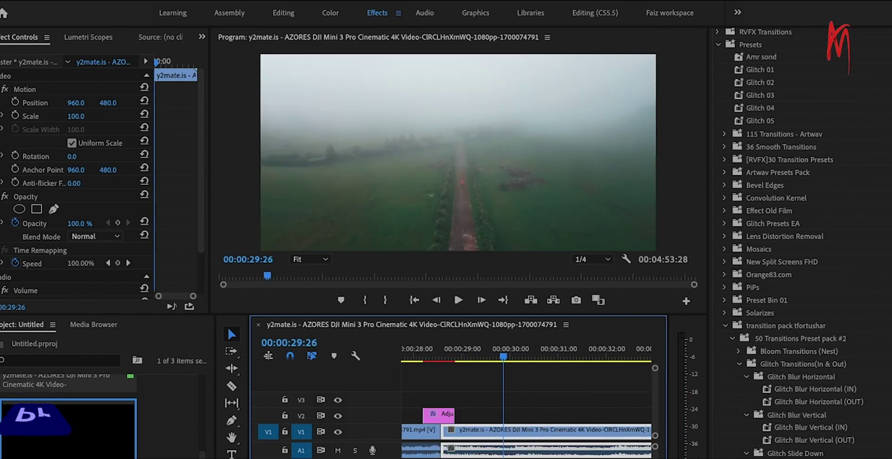
# Apply Glitch Slide Down (IN) to the adjustment clip and rewind to before the cut.
pyautogui.scroll(-2, 804, 432)
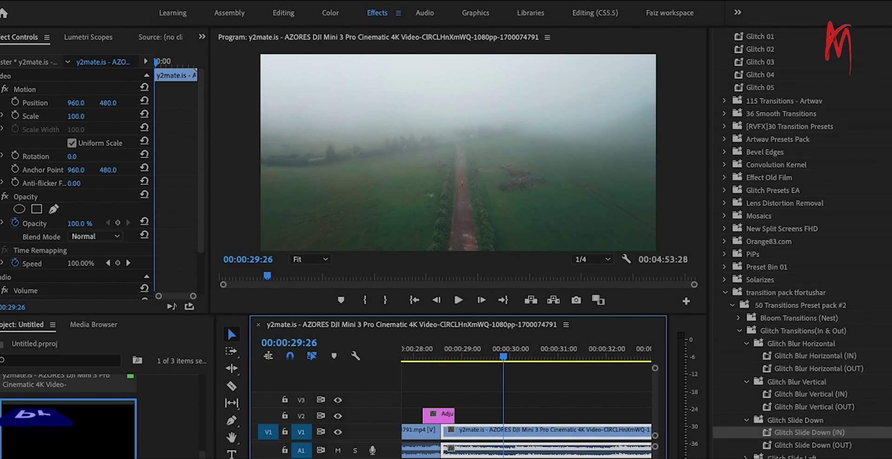
pyautogui.click(808, 432)
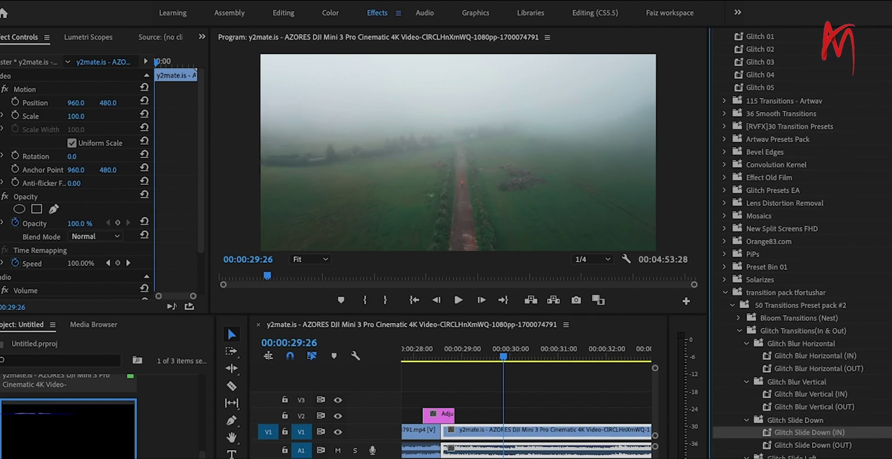
pyautogui.moveTo(808, 432); pyautogui.dragTo(439, 415)
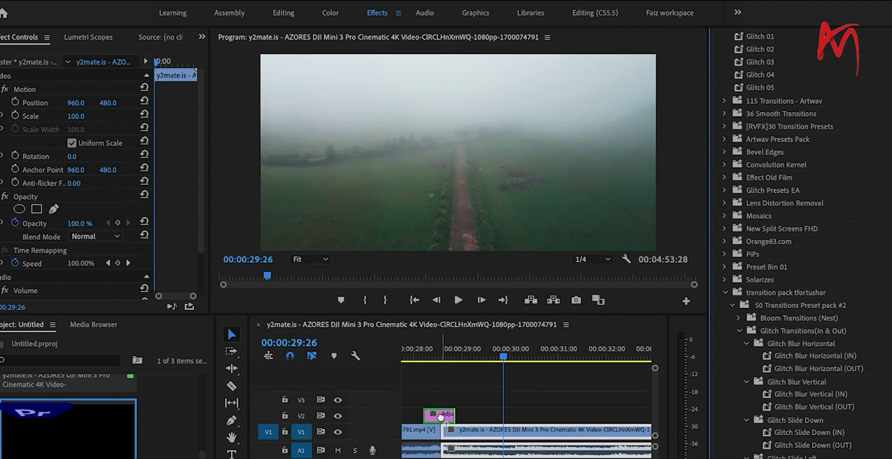
pyautogui.moveTo(504, 358)
pyautogui.mouseDown()
pyautogui.moveTo(418, 351)
pyautogui.moveTo(477, 352)
pyautogui.mouseUp()
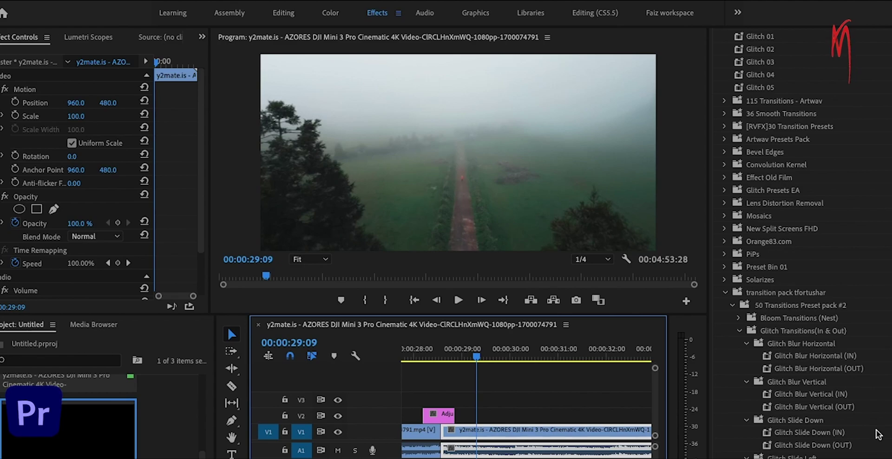
# Replace it with Glitch Slide Right (OUT) and play the transition across the cut.
pyautogui.scroll(-2, 773, 392)
pyautogui.scroll(-2, 773, 392)
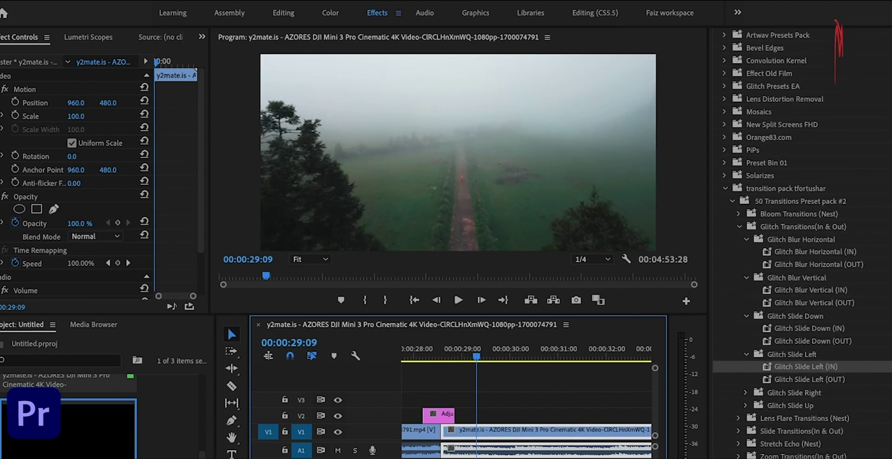
pyautogui.scroll(-1, 773, 392)
pyautogui.click(745, 373)
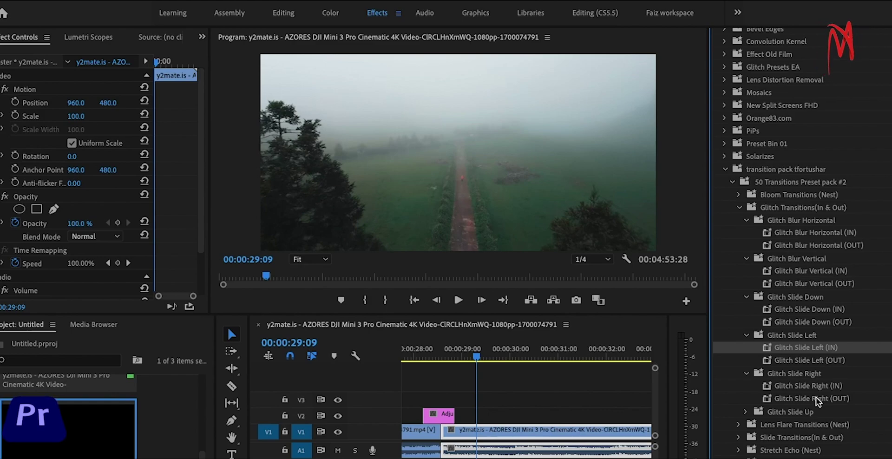
pyautogui.click(821, 398)
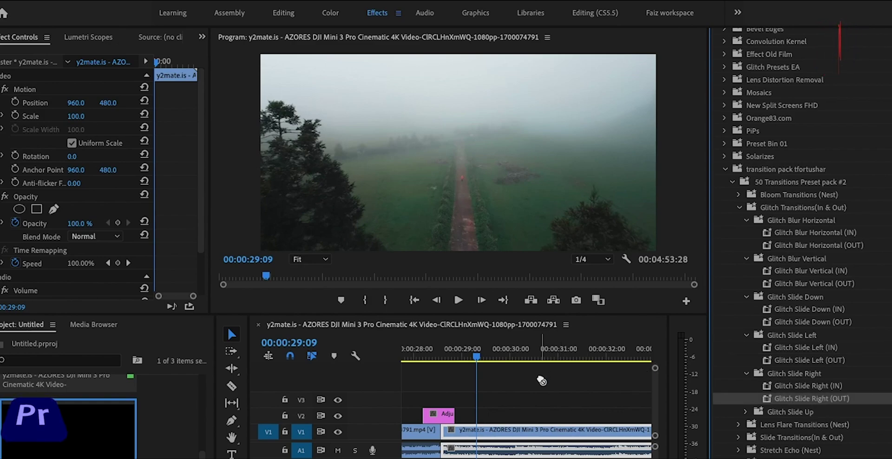
pyautogui.moveTo(541, 380); pyautogui.dragTo(438, 415)
pyautogui.moveTo(475, 357); pyautogui.dragTo(440, 356)
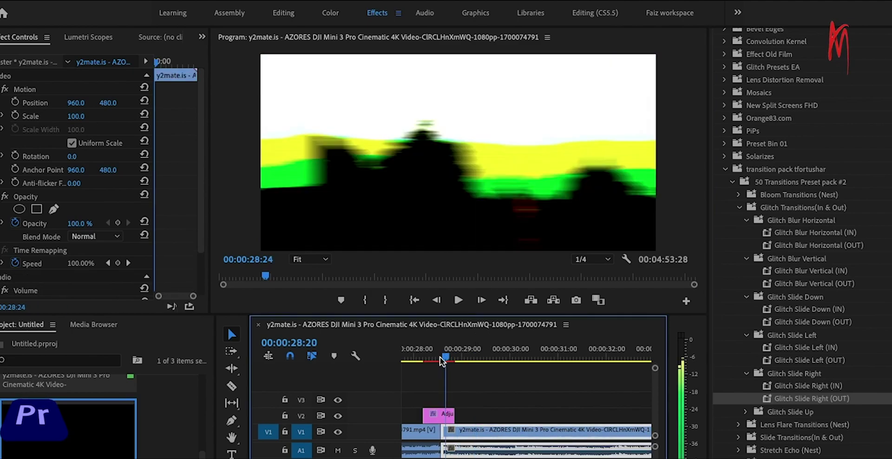
pyautogui.press('space')
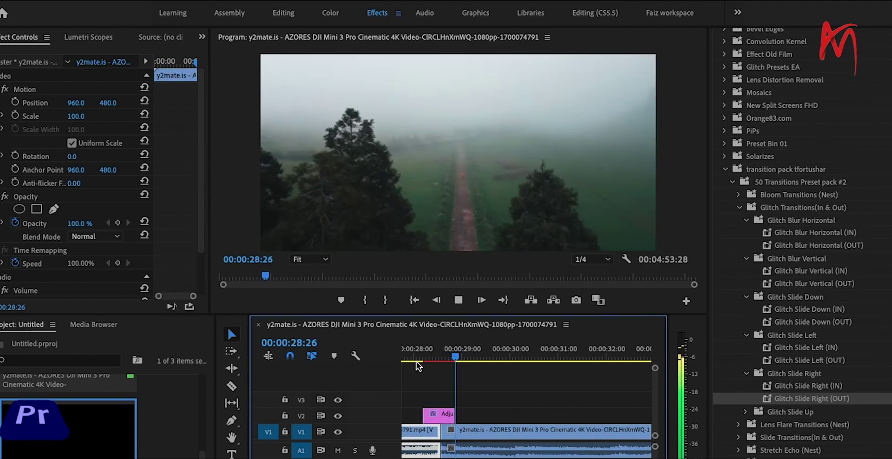
pyautogui.press('space')
pyautogui.moveTo(490, 357); pyautogui.dragTo(425, 357)
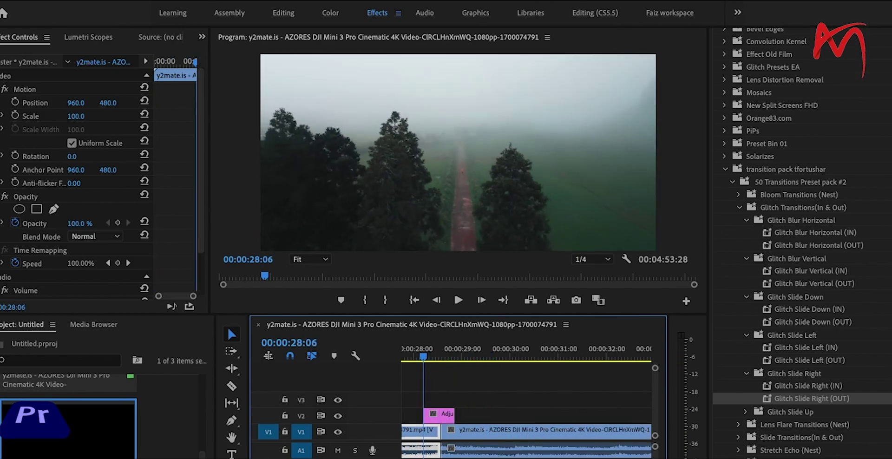
# Apply Lens Flare Transition 01 from Lens Flare Transitions (Nest) and play it across the cut.
pyautogui.click(738, 425)
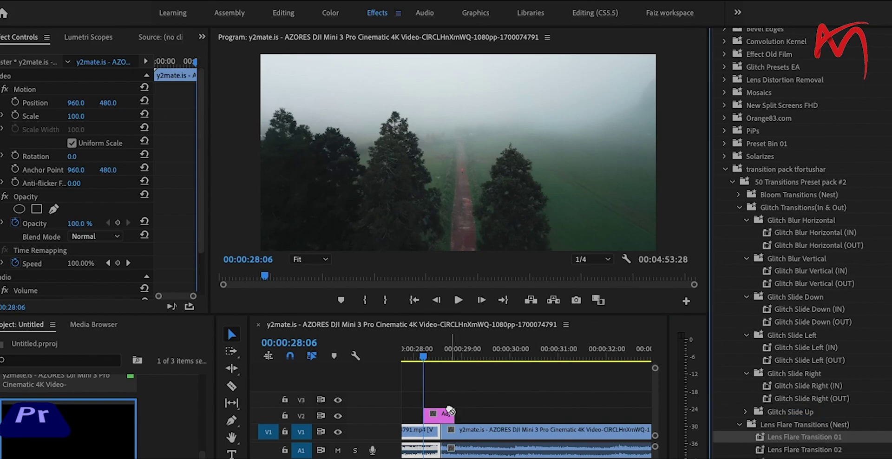
pyautogui.moveTo(819, 439); pyautogui.dragTo(439, 413)
pyautogui.moveTo(425, 358); pyautogui.dragTo(415, 355)
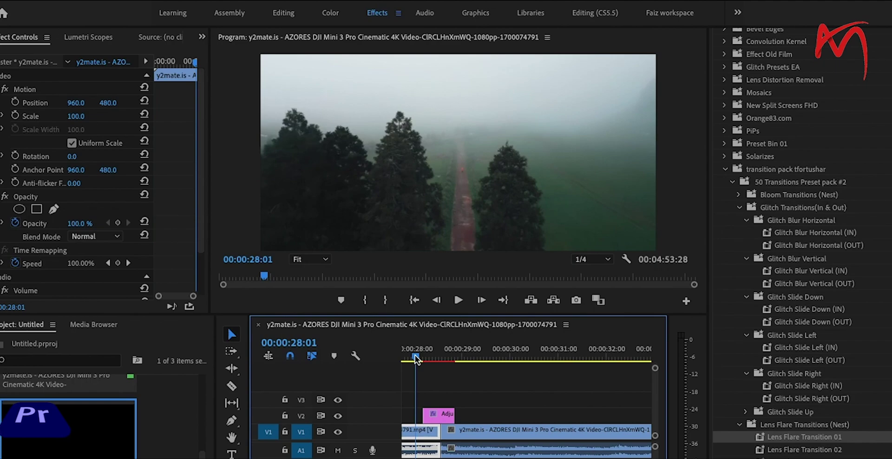
pyautogui.press('space')
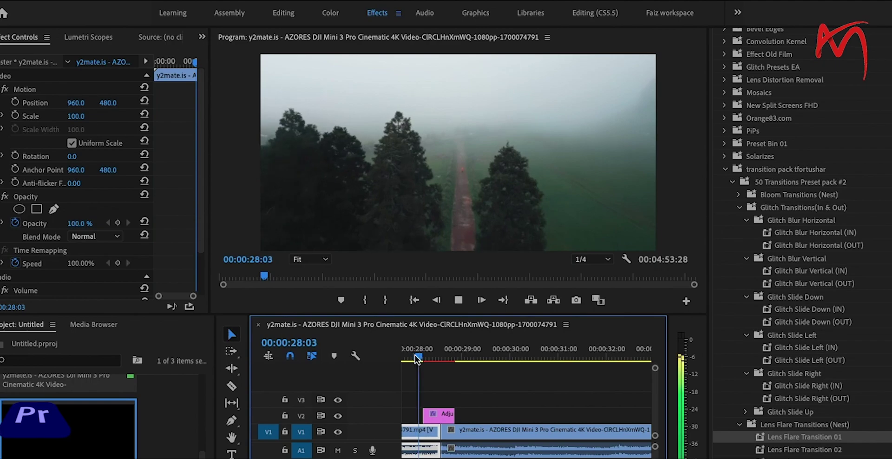
pyautogui.press('space')
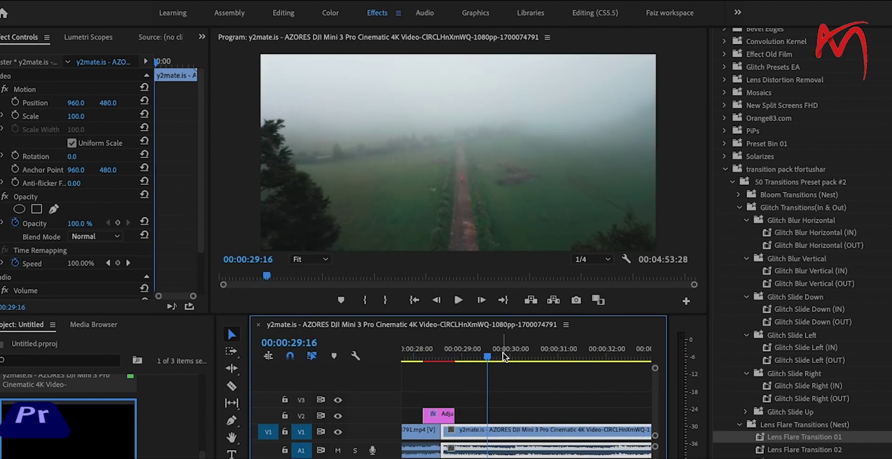
pyautogui.moveTo(486, 356)
pyautogui.mouseDown()
pyautogui.moveTo(422, 357)
pyautogui.moveTo(470, 350)
pyautogui.moveTo(432, 352)
pyautogui.mouseUp()
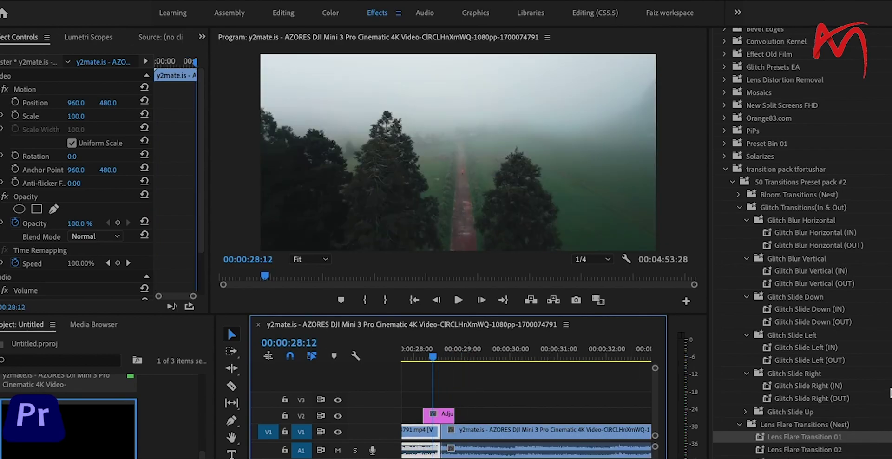
# Try Perspective Slide Down (IN) from Slide Transitions (In & Out) on the adjustment clip, then undo it.
pyautogui.scroll(-3, 888, 420)
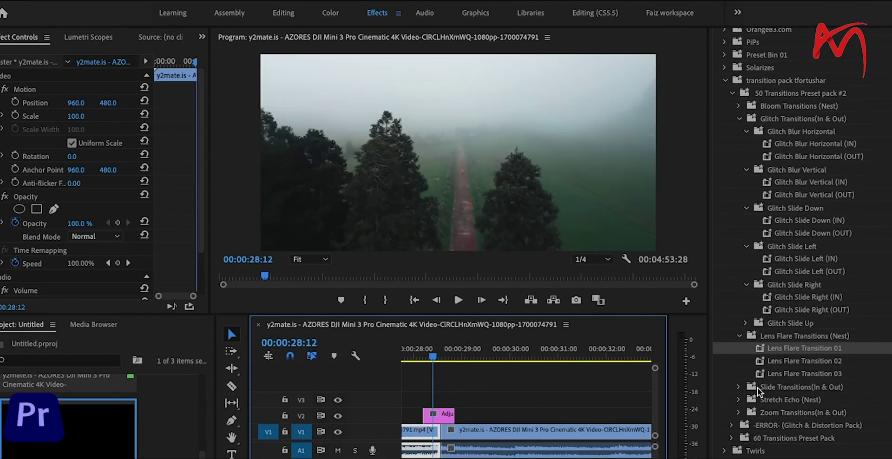
pyautogui.click(738, 387)
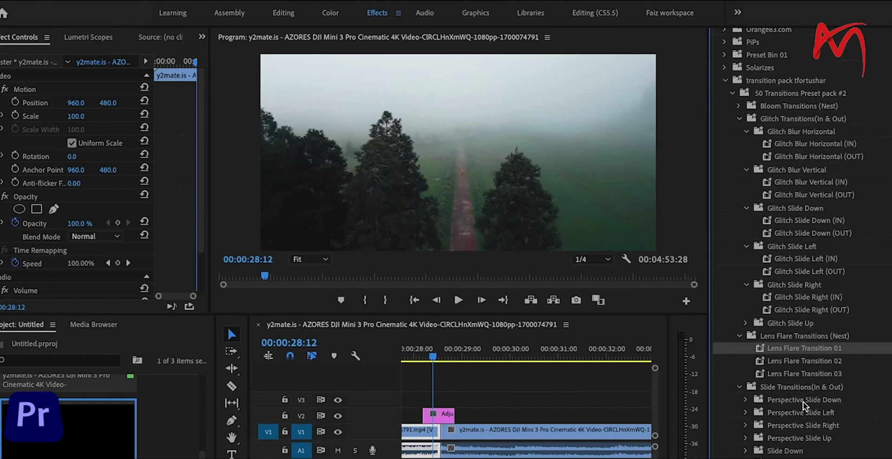
pyautogui.click(745, 400)
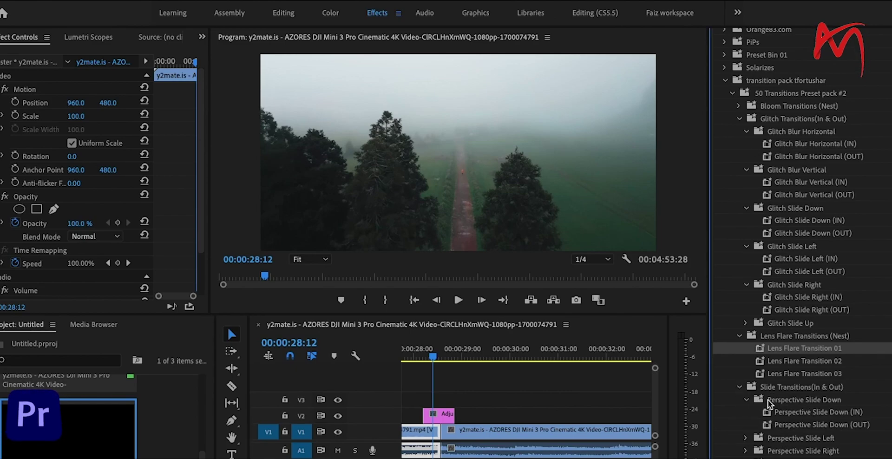
pyautogui.moveTo(818, 411); pyautogui.dragTo(439, 414)
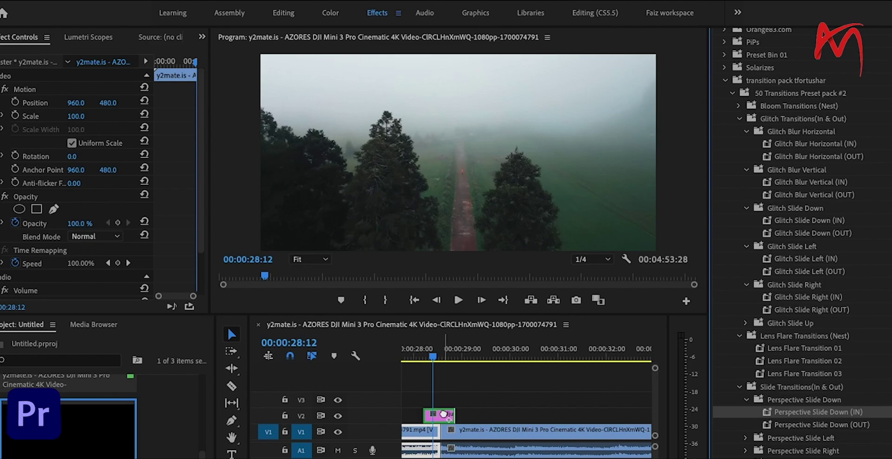
pyautogui.click(437, 357)
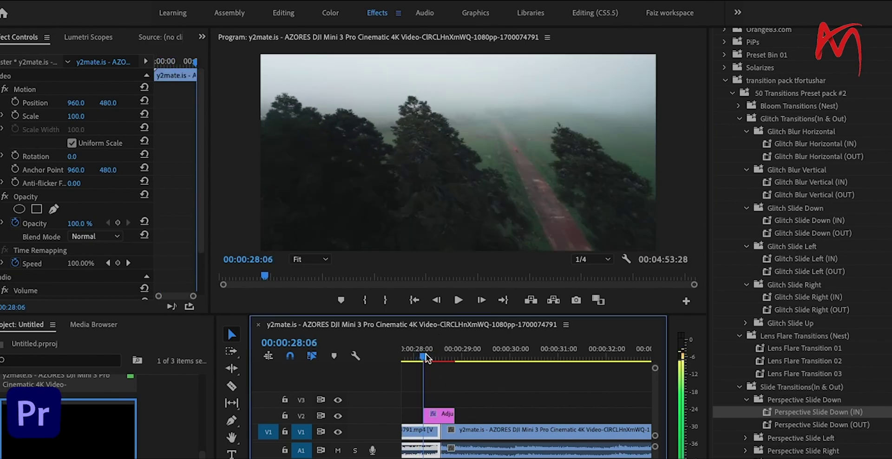
pyautogui.moveTo(437, 357)
pyautogui.mouseDown()
pyautogui.moveTo(415, 350)
pyautogui.moveTo(459, 347)
pyautogui.mouseUp()
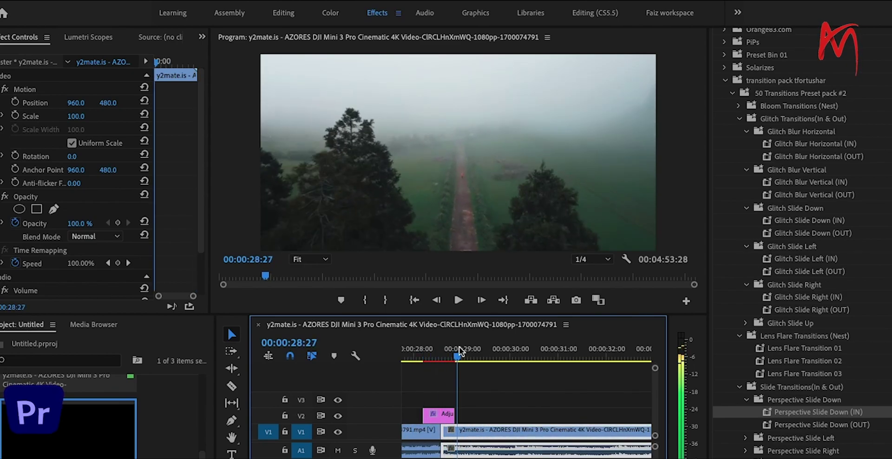
pyautogui.hotkey('ctrl', 'z')
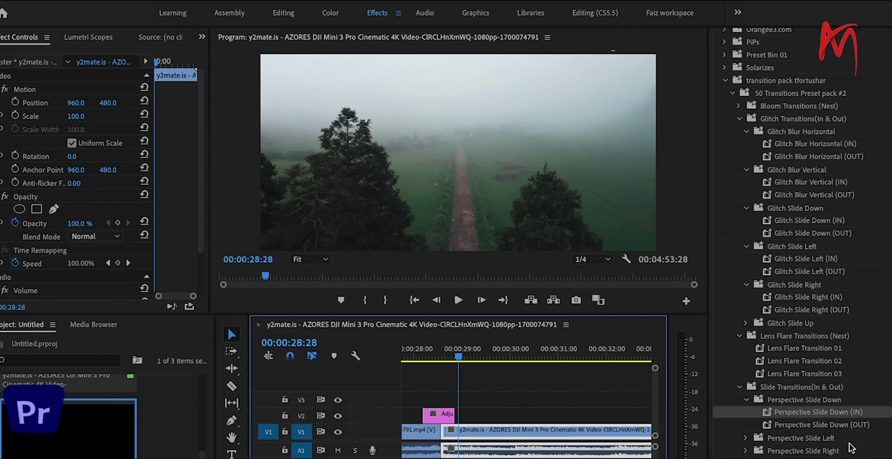
# Apply Perspective Slide Left (IN) to the adjustment clip and play back the cut.
pyautogui.click(747, 438)
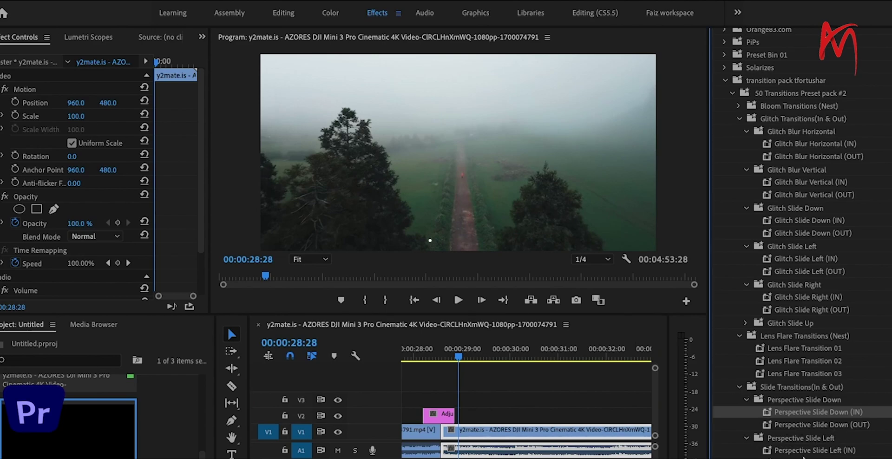
pyautogui.moveTo(811, 450); pyautogui.dragTo(448, 415)
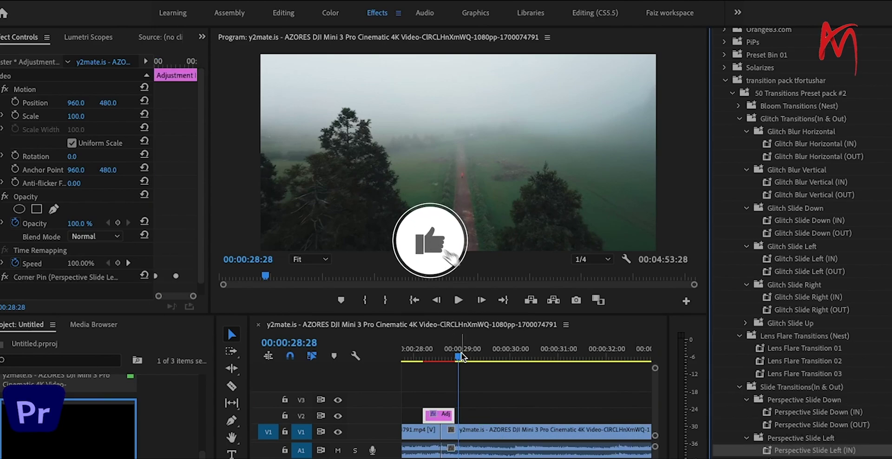
pyautogui.moveTo(453, 355); pyautogui.dragTo(418, 363)
pyautogui.press('space')
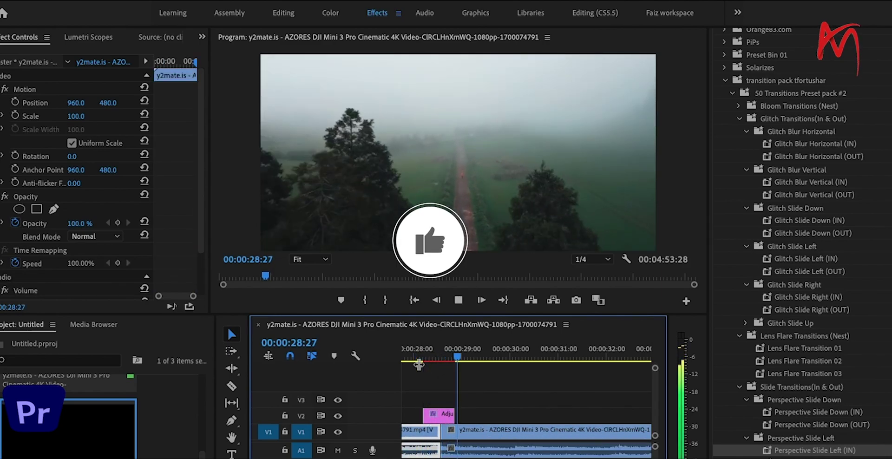
pyautogui.press('space')
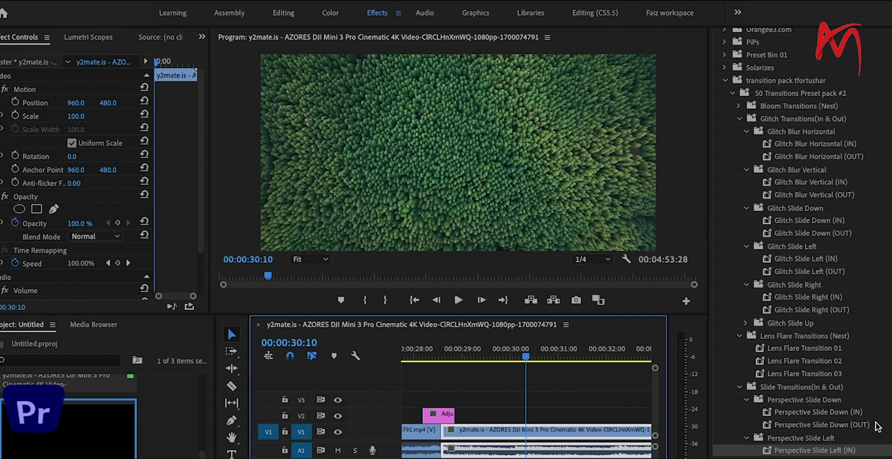
# Apply Slide Down (IN) to the adjustment clip and rewind to before the cut.
pyautogui.scroll(-5, 802, 244)
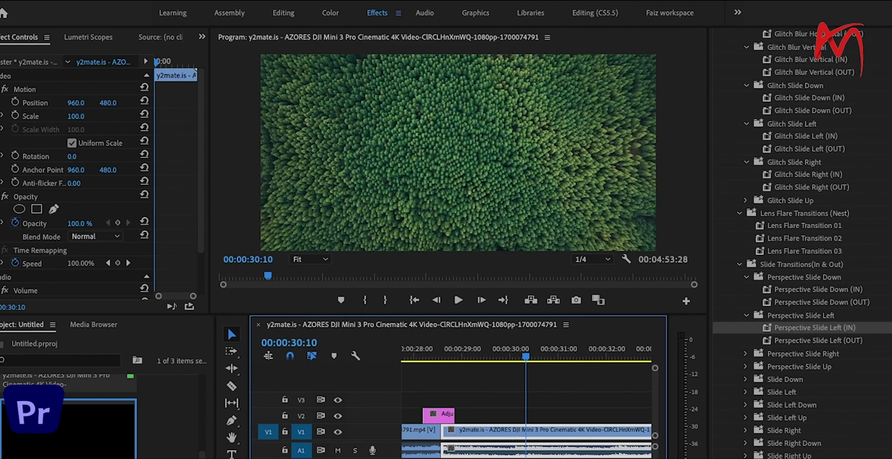
pyautogui.click(746, 379)
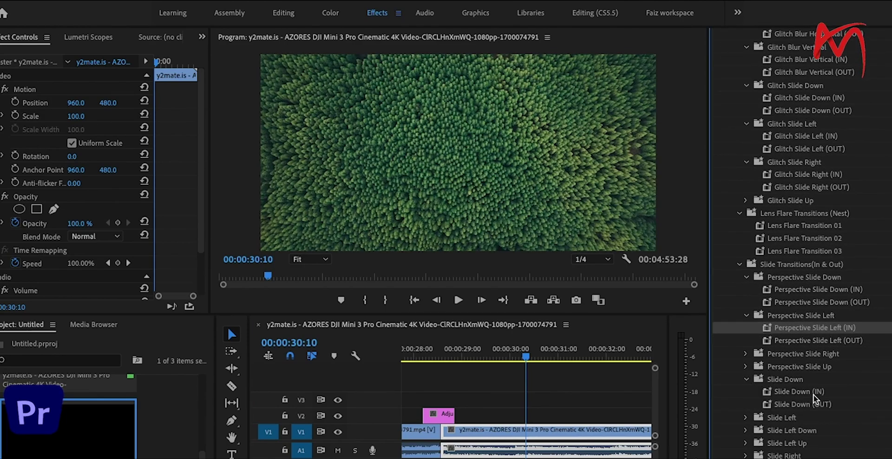
pyautogui.moveTo(810, 393); pyautogui.dragTo(439, 414)
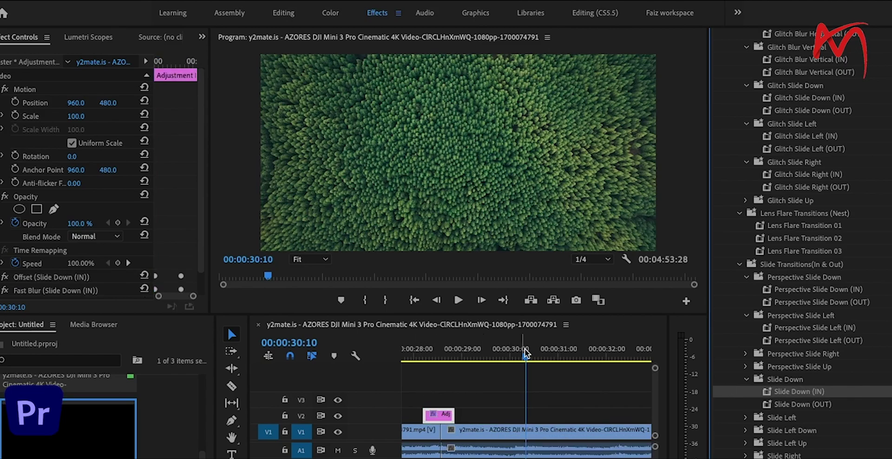
pyautogui.moveTo(526, 353)
pyautogui.mouseDown()
pyautogui.moveTo(439, 351)
pyautogui.moveTo(470, 349)
pyautogui.mouseUp()
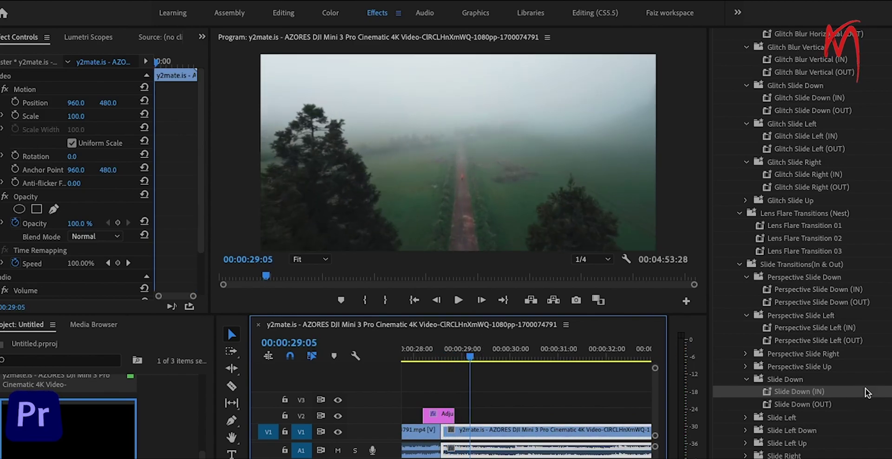
pyautogui.scroll(-5, 803, 242)
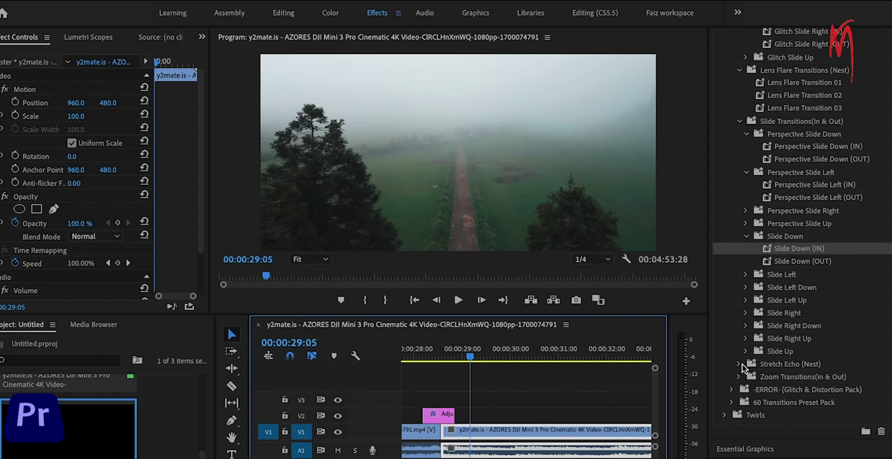
# Apply RGB Stretch Up from Stretch Echo (Nest) to the adjustment clip and scrub across the cut.
pyautogui.click(740, 364)
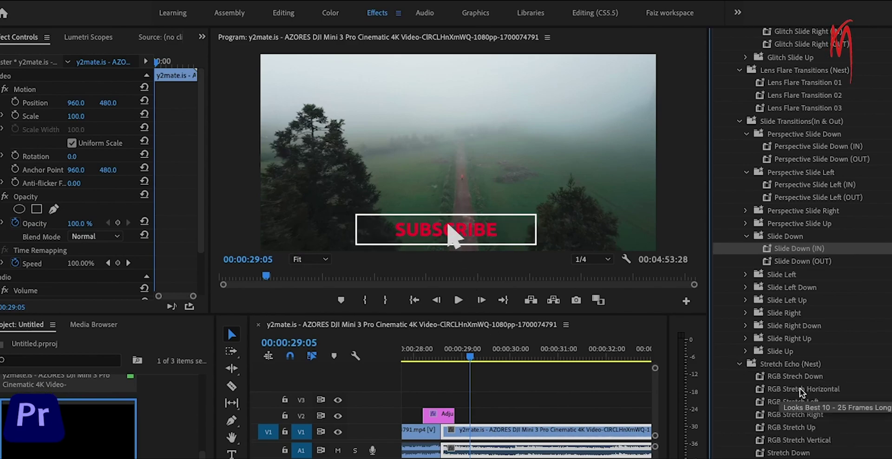
pyautogui.click(805, 376)
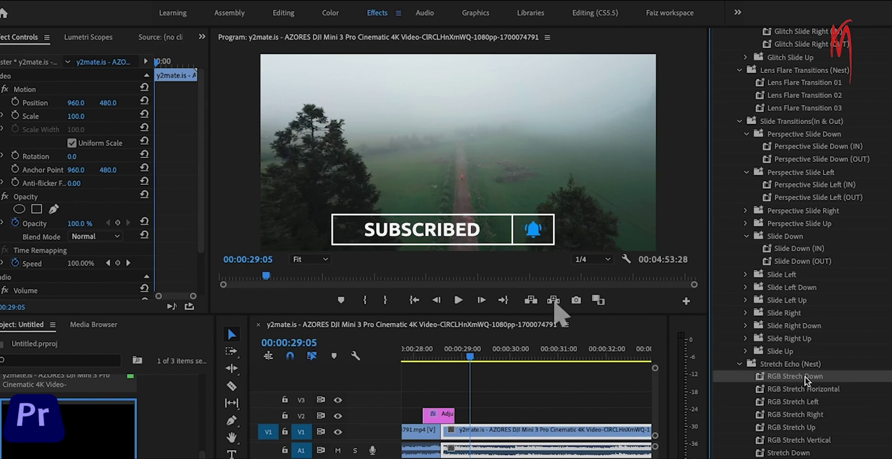
pyautogui.click(439, 414)
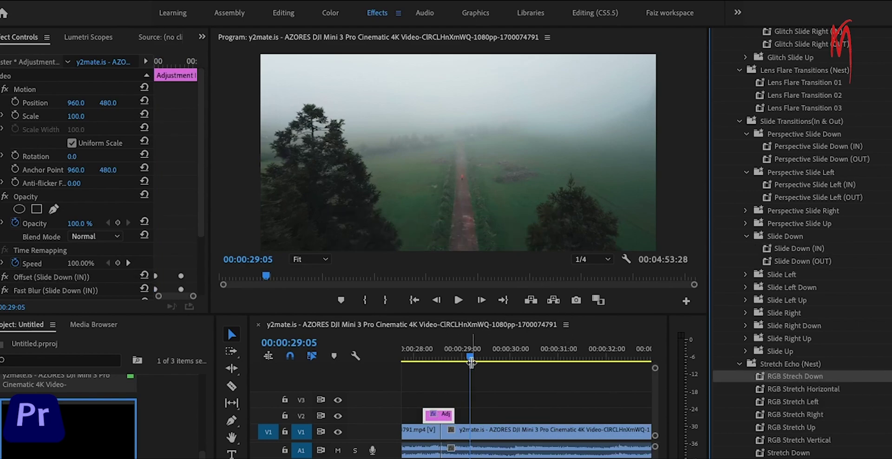
pyautogui.moveTo(470, 357)
pyautogui.mouseDown()
pyautogui.moveTo(416, 356)
pyautogui.moveTo(468, 355)
pyautogui.mouseUp()
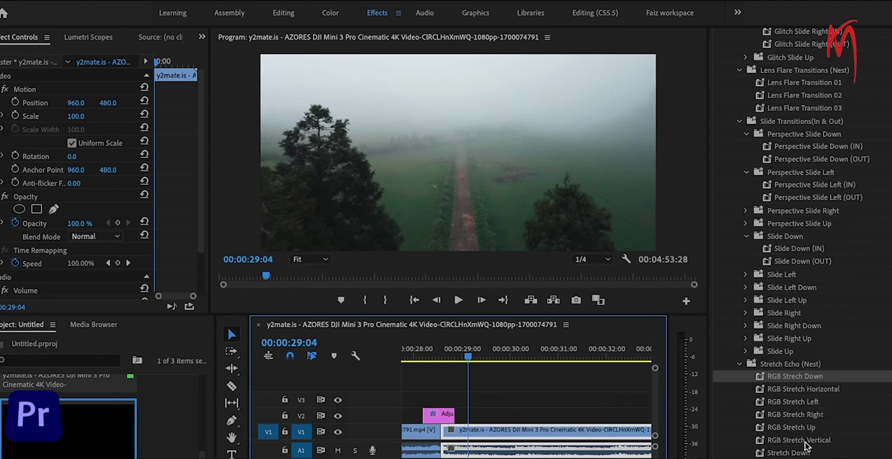
pyautogui.moveTo(799, 426)
pyautogui.mouseDown()
pyautogui.moveTo(625, 388)
pyautogui.moveTo(439, 414)
pyautogui.mouseUp()
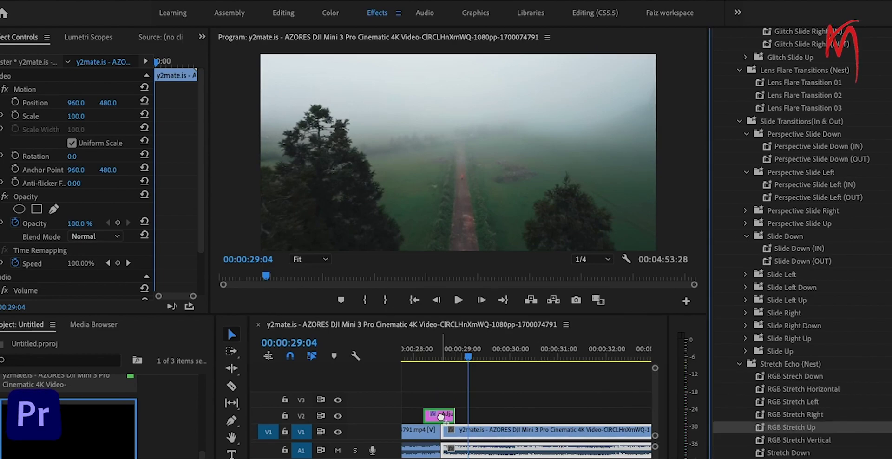
pyautogui.click(468, 358)
pyautogui.moveTo(467, 354)
pyautogui.mouseDown()
pyautogui.moveTo(455, 353)
pyautogui.moveTo(484, 351)
pyautogui.mouseUp()
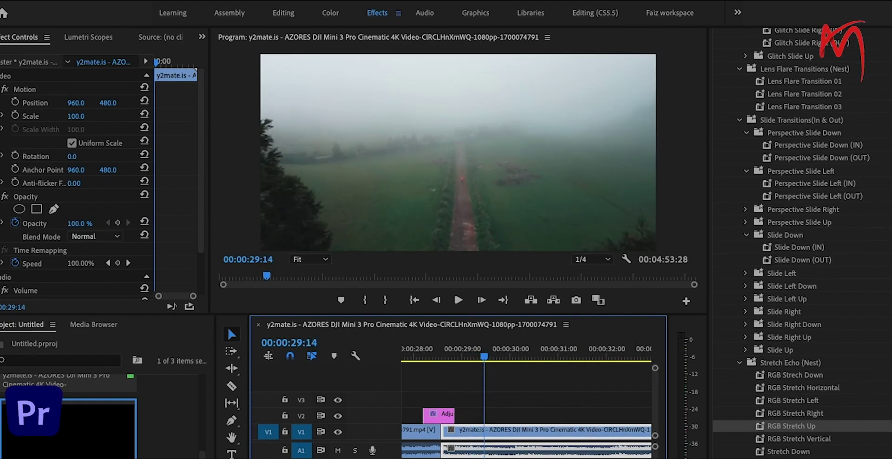
pyautogui.scroll(-5, 799, 385)
pyautogui.scroll(-1, 799, 385)
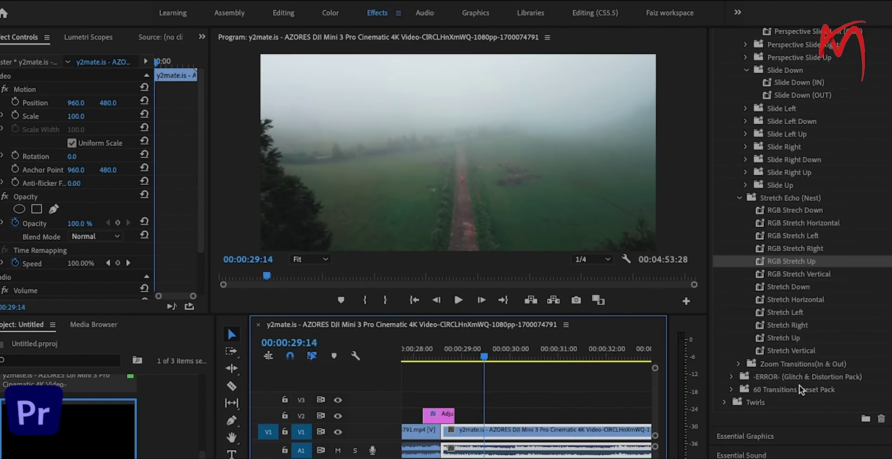
# Apply Focus Zoom Left (IN) to the adjustment clip and scrub the cut through to 29:26.
pyautogui.click(737, 364)
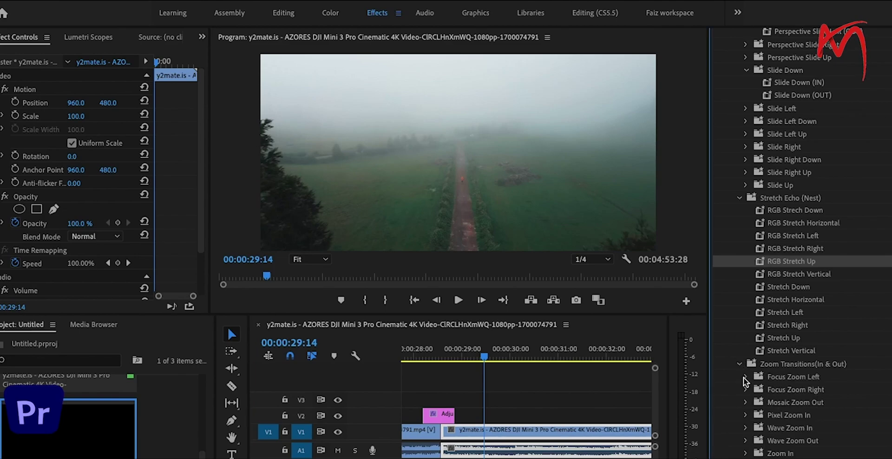
pyautogui.click(745, 377)
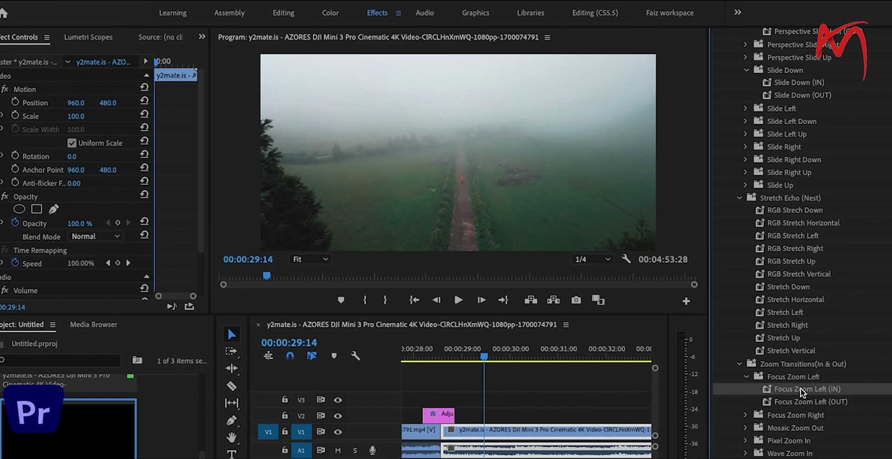
pyautogui.moveTo(800, 389); pyautogui.dragTo(439, 413)
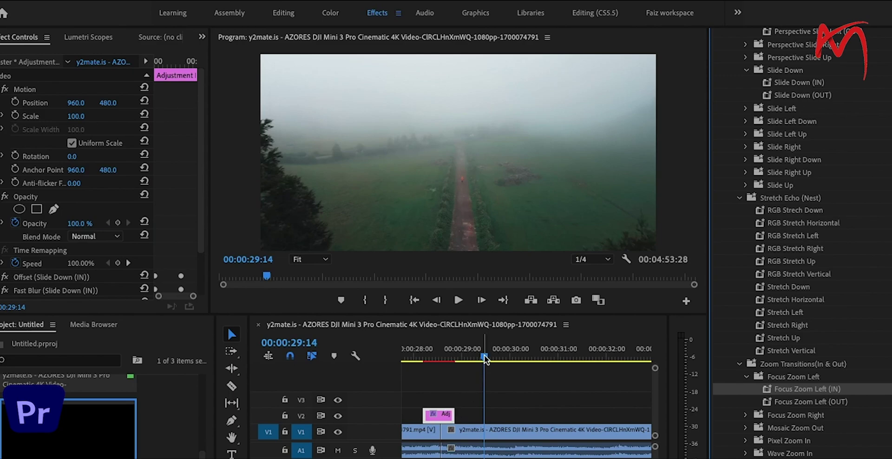
pyautogui.moveTo(484, 355)
pyautogui.mouseDown()
pyautogui.moveTo(459, 355)
pyautogui.moveTo(471, 355)
pyautogui.mouseUp()
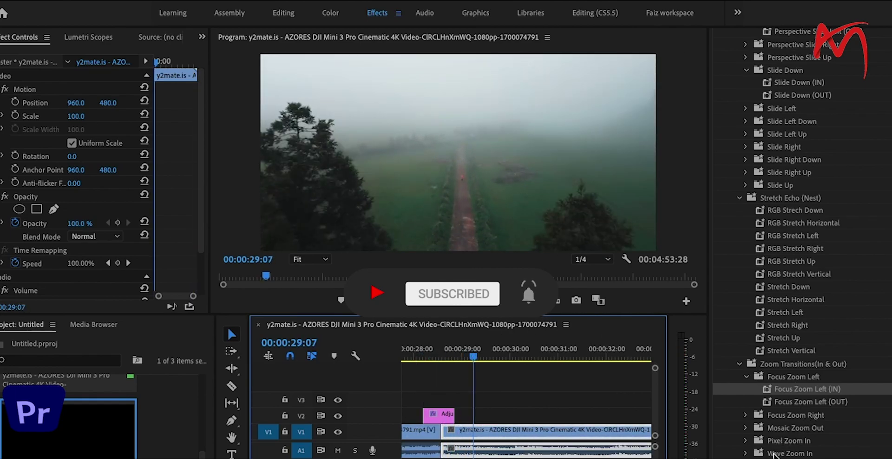
pyautogui.click(745, 454)
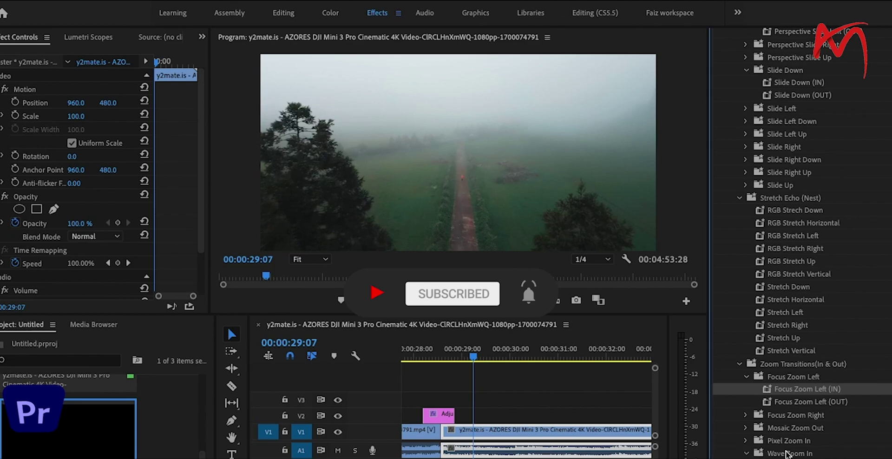
pyautogui.moveTo(804, 389); pyautogui.dragTo(441, 414)
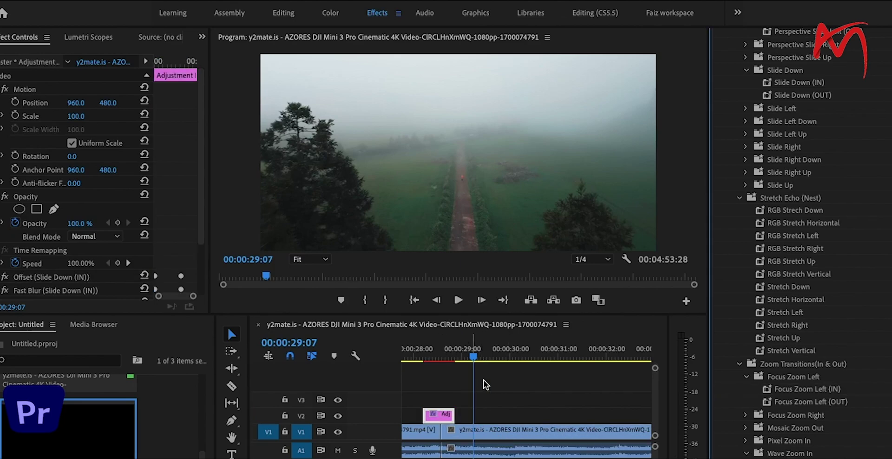
pyautogui.moveTo(472, 356); pyautogui.dragTo(452, 360)
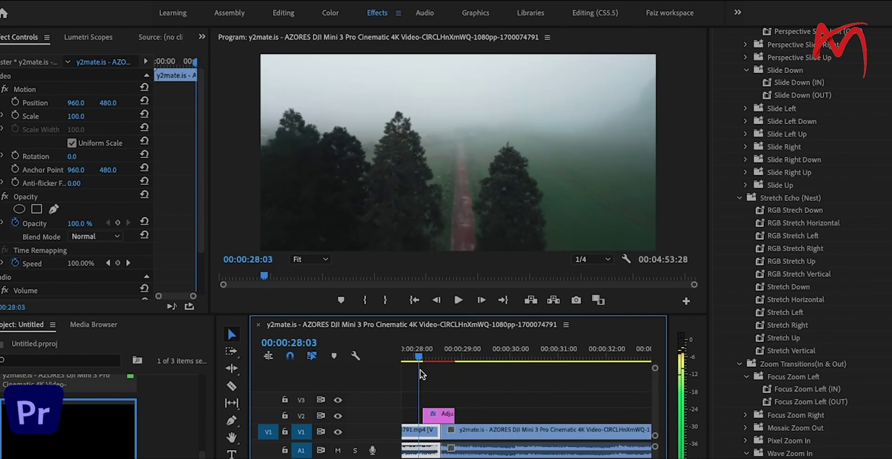
pyautogui.click(503, 360)
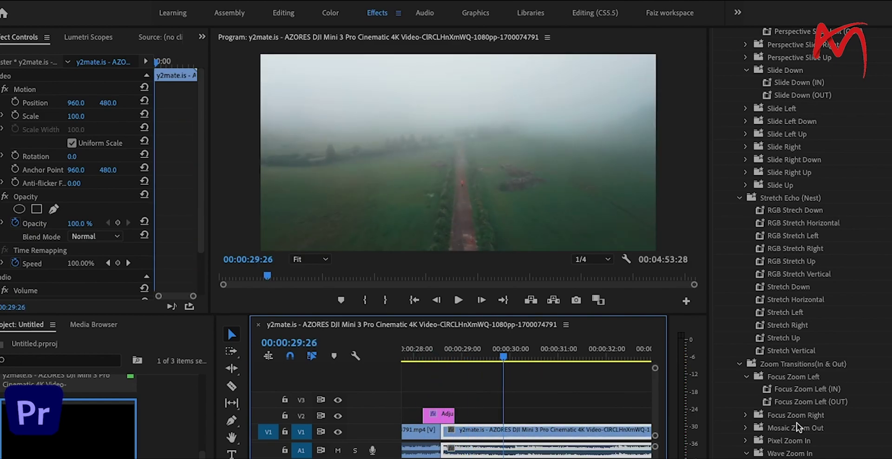
# Apply the Zoom In (IN) preset to the V2 adjustment layer and preview it across the cut.
pyautogui.scroll(-3, 803, 320)
pyautogui.scroll(-2, 803, 320)
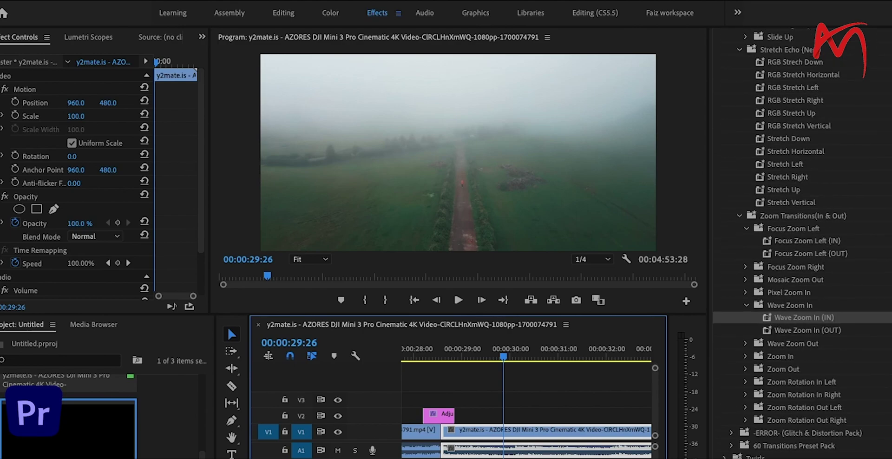
pyautogui.click(745, 357)
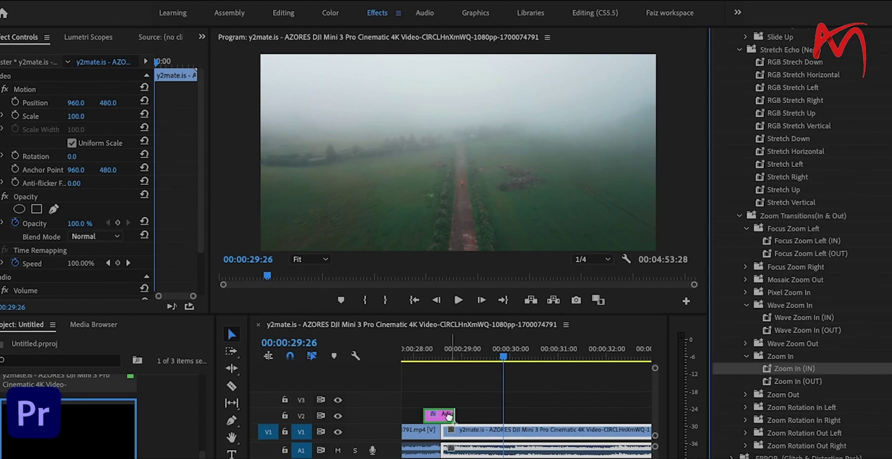
pyautogui.moveTo(785, 367); pyautogui.dragTo(439, 415)
pyautogui.moveTo(503, 354)
pyautogui.mouseDown()
pyautogui.moveTo(411, 367)
pyautogui.moveTo(492, 355)
pyautogui.mouseUp()
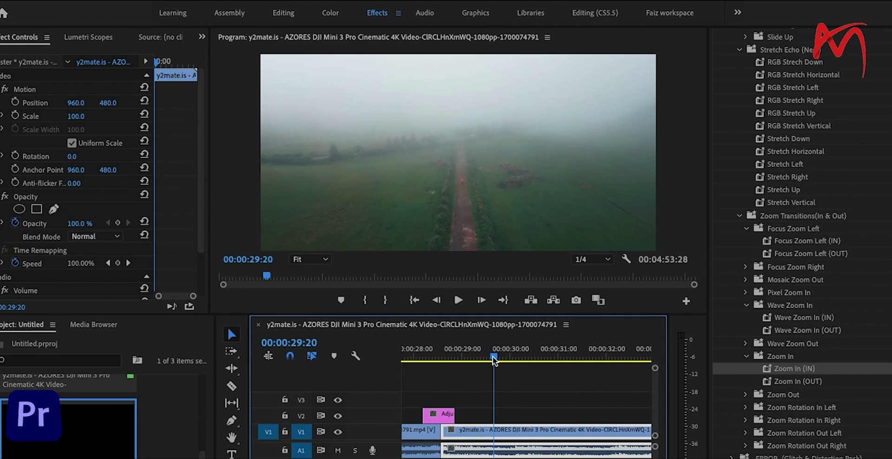
pyautogui.moveTo(788, 368); pyautogui.dragTo(439, 414)
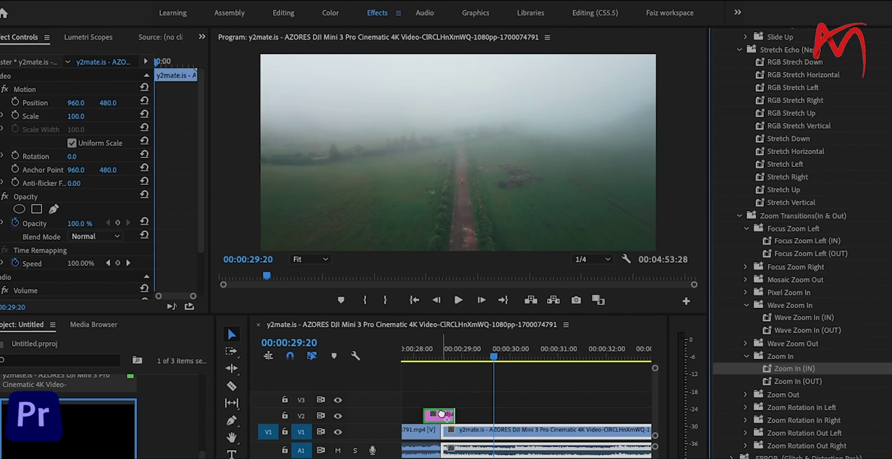
pyautogui.moveTo(493, 356); pyautogui.dragTo(492, 367)
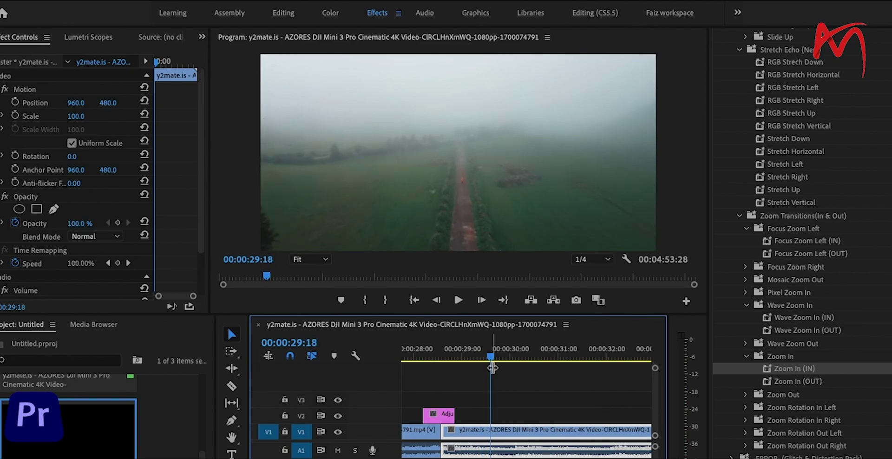
# Delete the extra adjustment clip, then apply Zoom Rotation In Left (IN) and scrub to preview it.
pyautogui.click(514, 413)
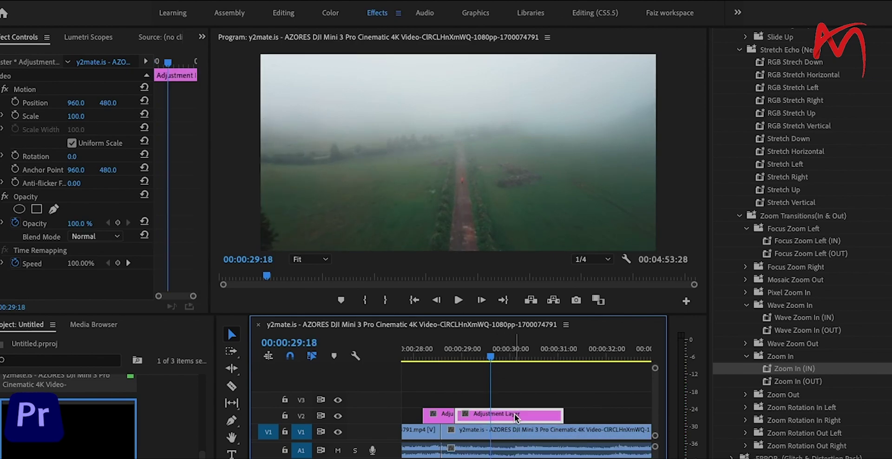
pyautogui.press('Delete')
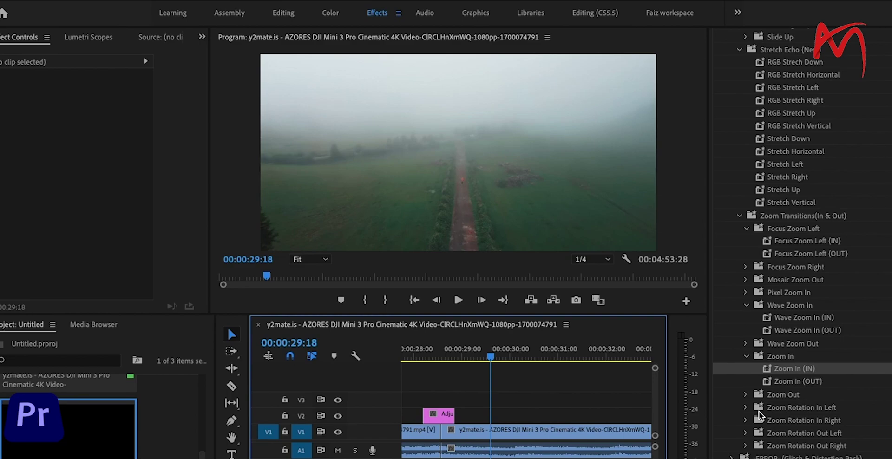
pyautogui.click(744, 408)
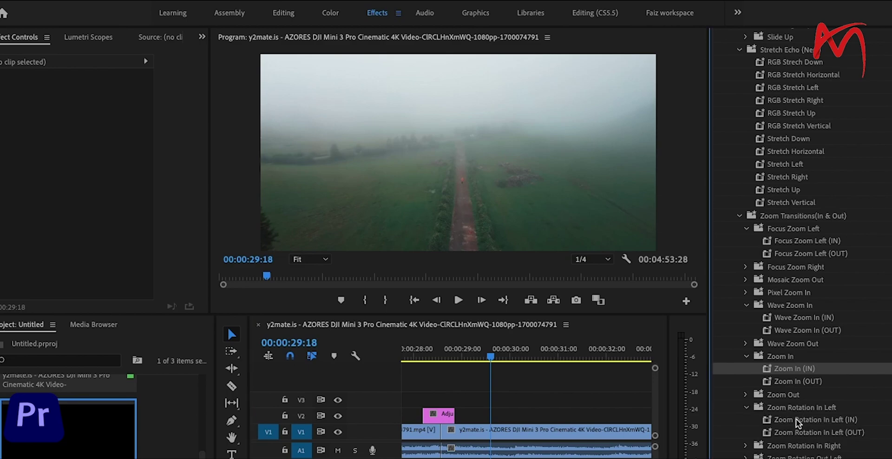
pyautogui.moveTo(797, 420); pyautogui.dragTo(439, 414)
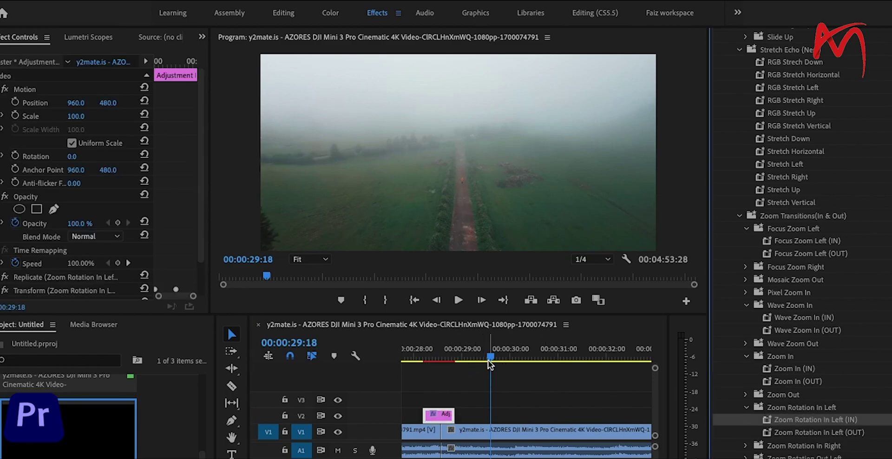
pyautogui.moveTo(487, 360)
pyautogui.mouseDown()
pyautogui.moveTo(434, 360)
pyautogui.moveTo(467, 364)
pyautogui.mouseUp()
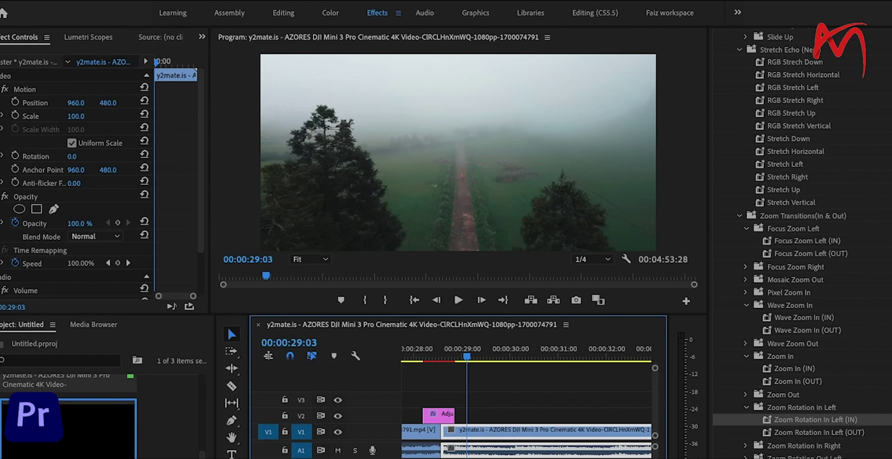
pyautogui.scroll(-5, 815, 419)
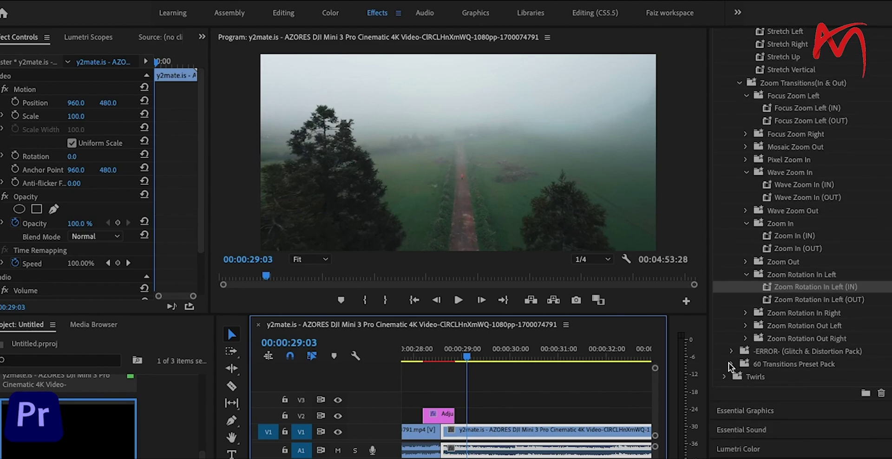
# Apply Down 1 from 60 Transitions Preset Pack > 01. Scroll Transitions to the adjustment layer and scrub to preview it.
pyautogui.click(729, 364)
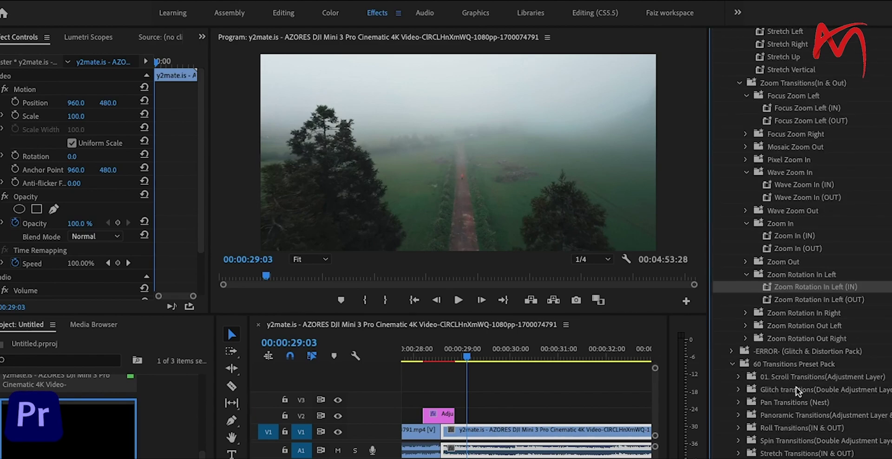
pyautogui.click(738, 376)
pyautogui.moveTo(781, 393); pyautogui.dragTo(444, 414)
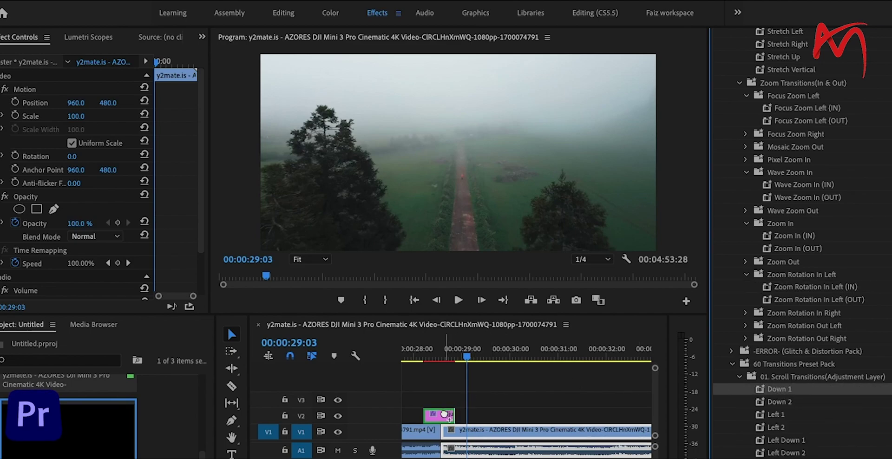
pyautogui.moveTo(464, 354); pyautogui.dragTo(480, 354)
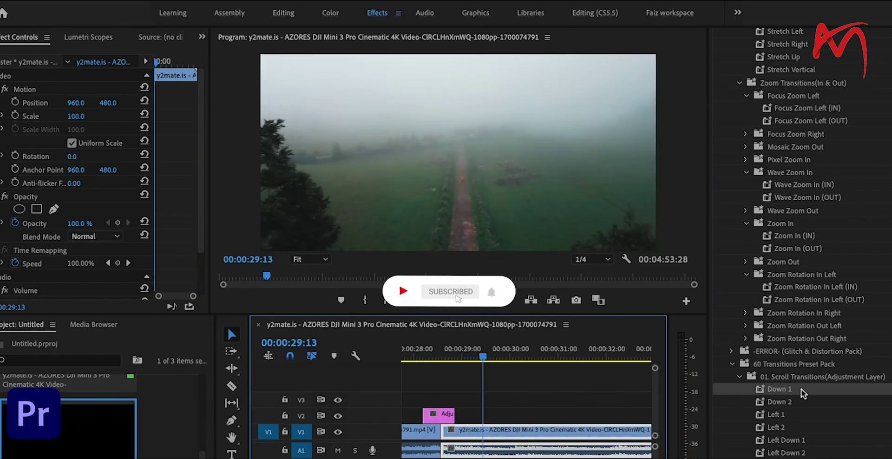
pyautogui.moveTo(801, 389); pyautogui.dragTo(440, 417)
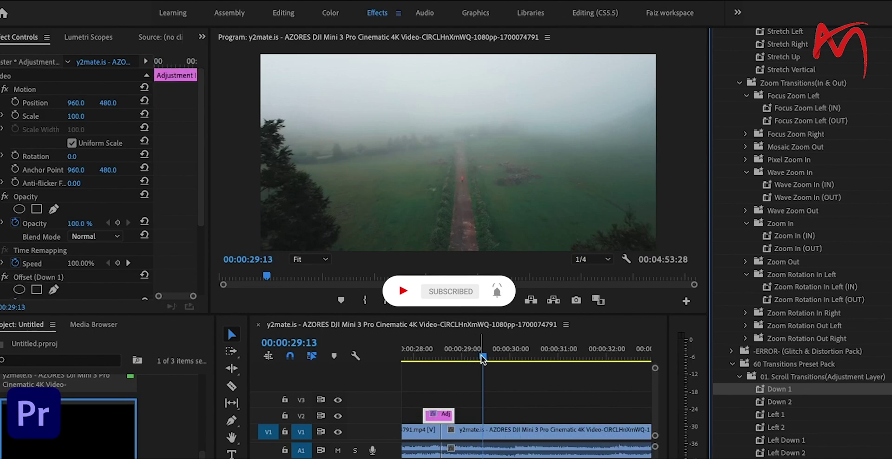
pyautogui.moveTo(481, 355)
pyautogui.mouseDown()
pyautogui.moveTo(428, 360)
pyautogui.moveTo(467, 355)
pyautogui.mouseUp()
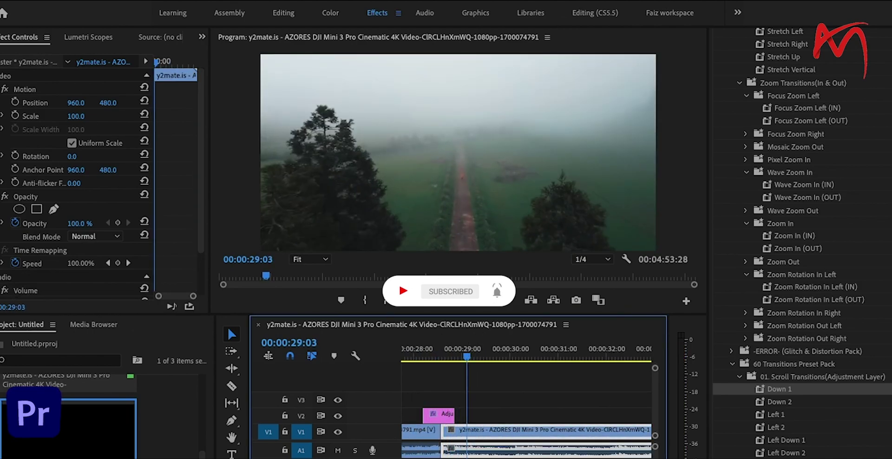
# Drop a transition preset onto the adjustment clip and delete the stray extra adjustment clip.
pyautogui.scroll(-5, 801, 243)
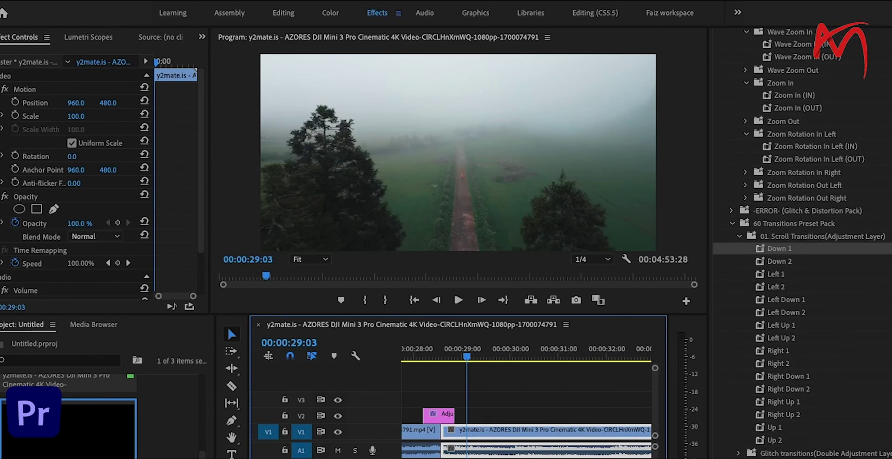
pyautogui.click(737, 454)
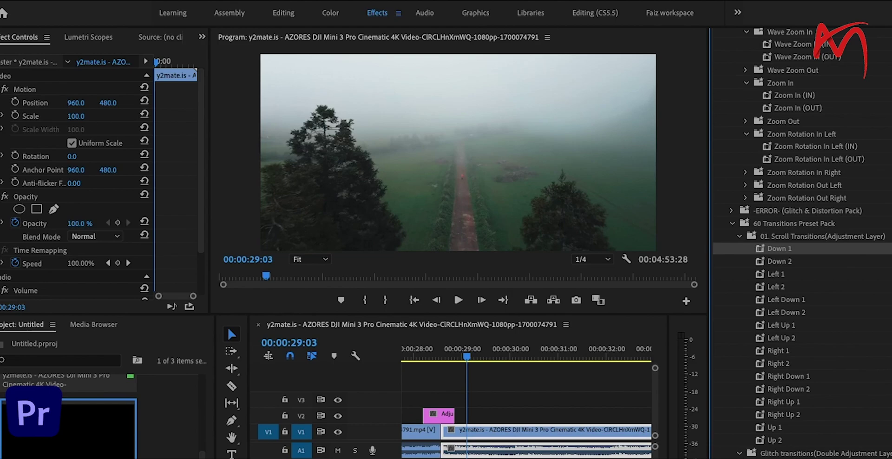
pyautogui.moveTo(775, 249); pyautogui.dragTo(448, 416)
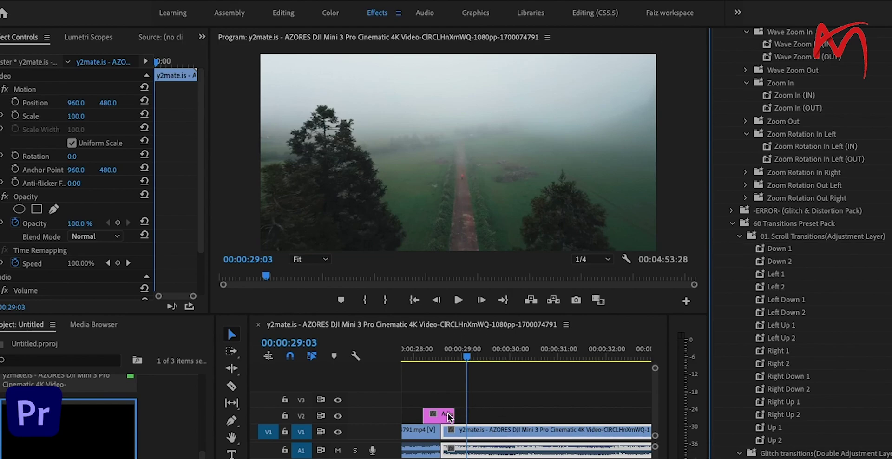
pyautogui.hotkey('ctrl', 'v')
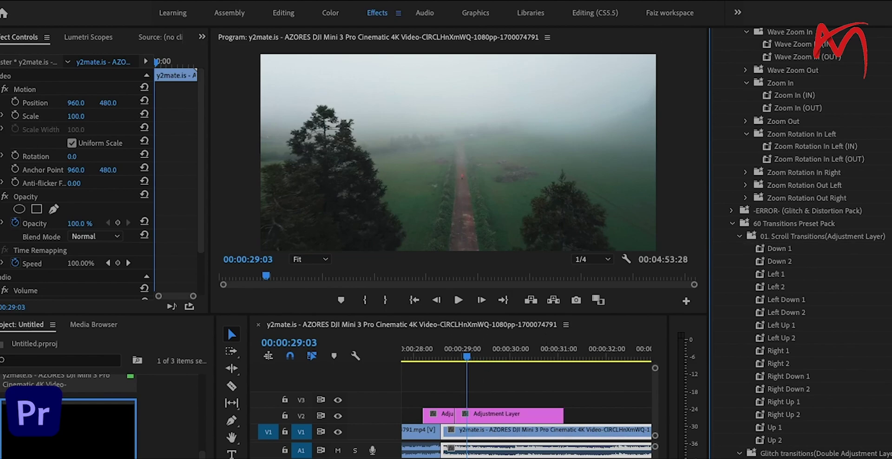
pyautogui.click(504, 411)
pyautogui.press('Delete')
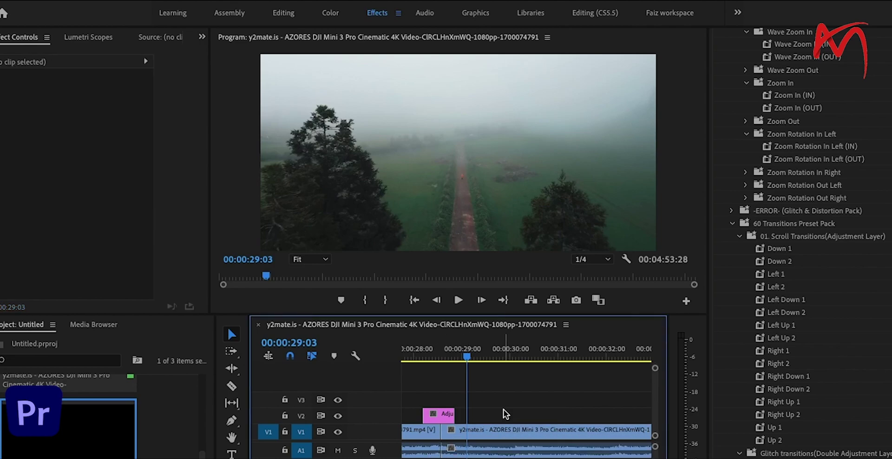
# Apply a Magnify-based preset to the adjustment clip over the cut and preview it from 29:02.
pyautogui.moveTo(775, 249); pyautogui.dragTo(439, 415)
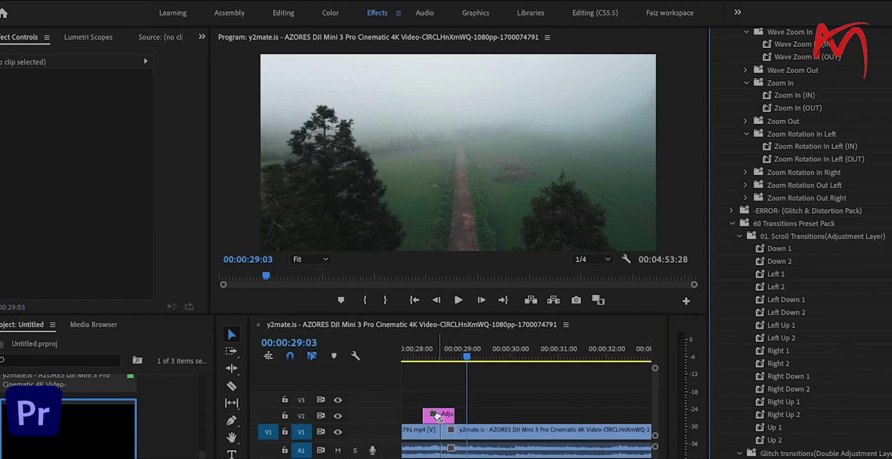
pyautogui.click(439, 415)
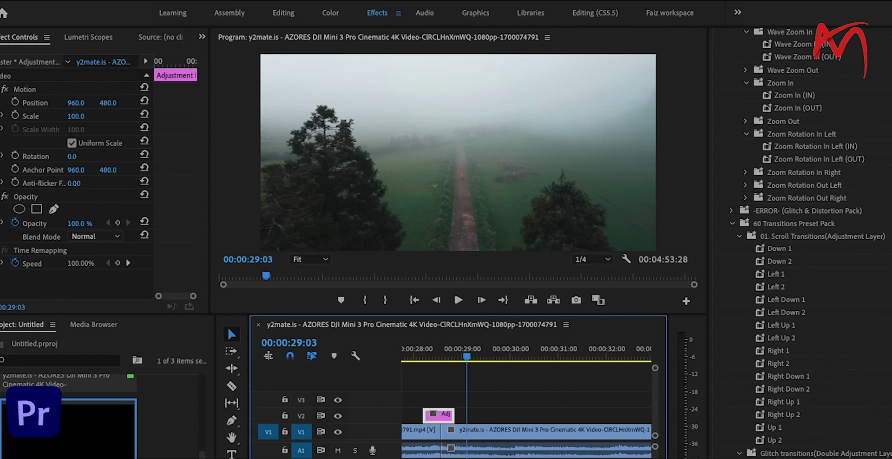
pyautogui.hotkey('shift', '7')
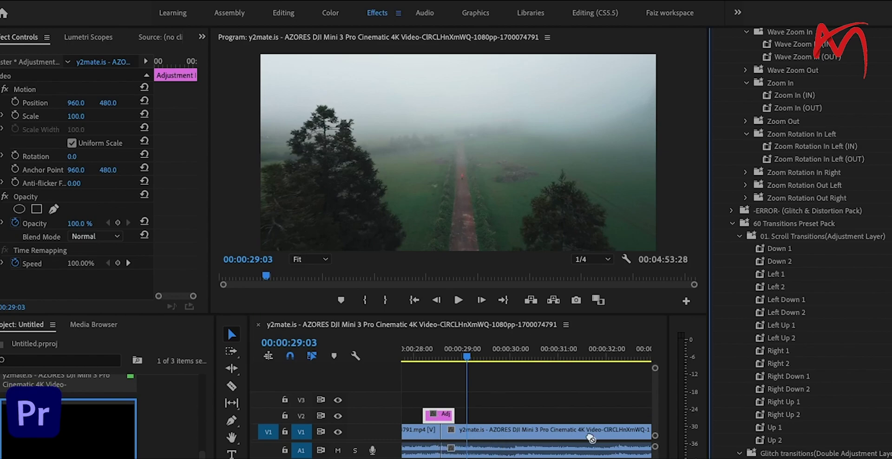
pyautogui.moveTo(590, 438); pyautogui.dragTo(441, 415)
pyautogui.click(465, 356)
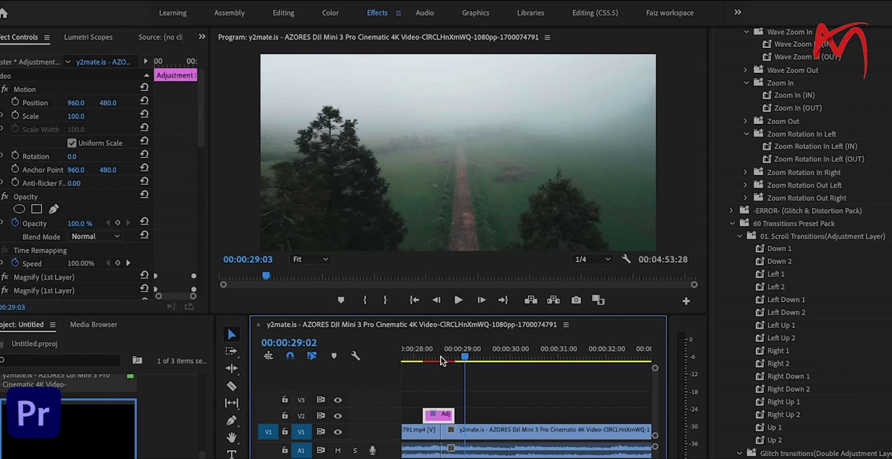
pyautogui.moveTo(440, 355); pyautogui.dragTo(470, 358)
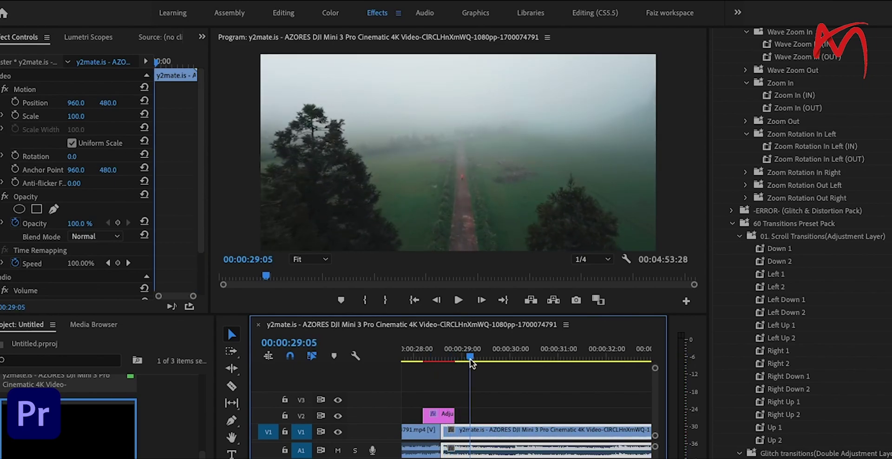